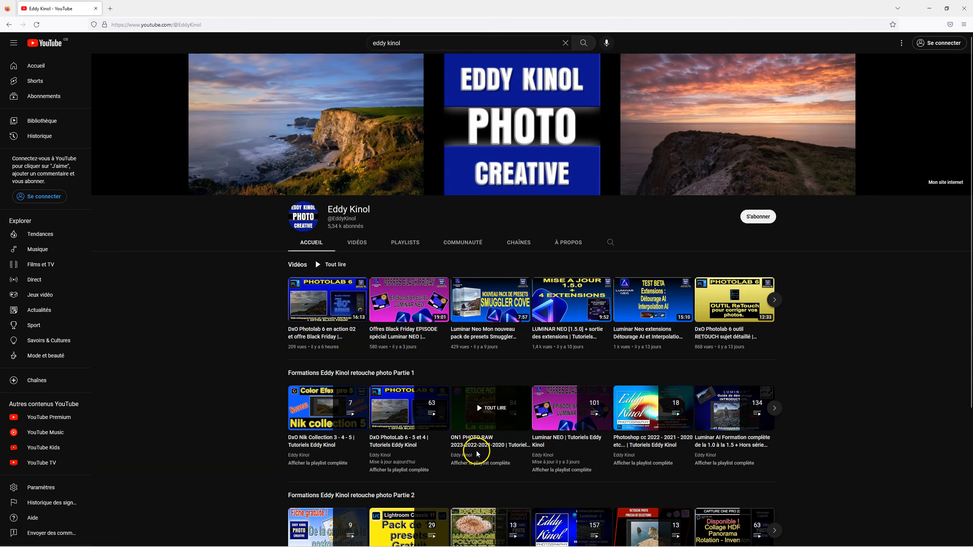
{"action": "left_click", "coordinate": [476, 465]}
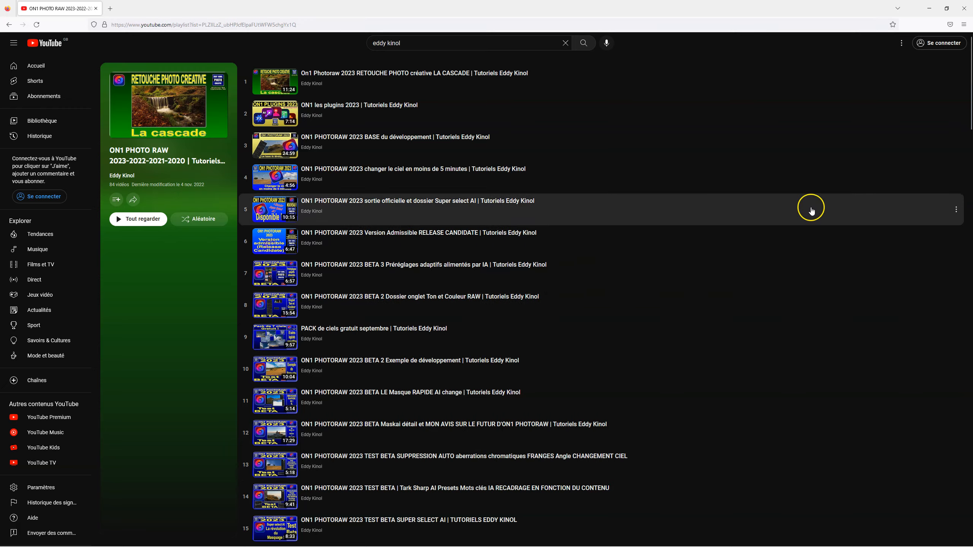
{"action": "scroll", "coordinate": [818, 261], "scroll_direction": "down", "scroll_amount": 20}
{"action": "scroll", "coordinate": [821, 262], "scroll_direction": "down", "scroll_amount": 20}
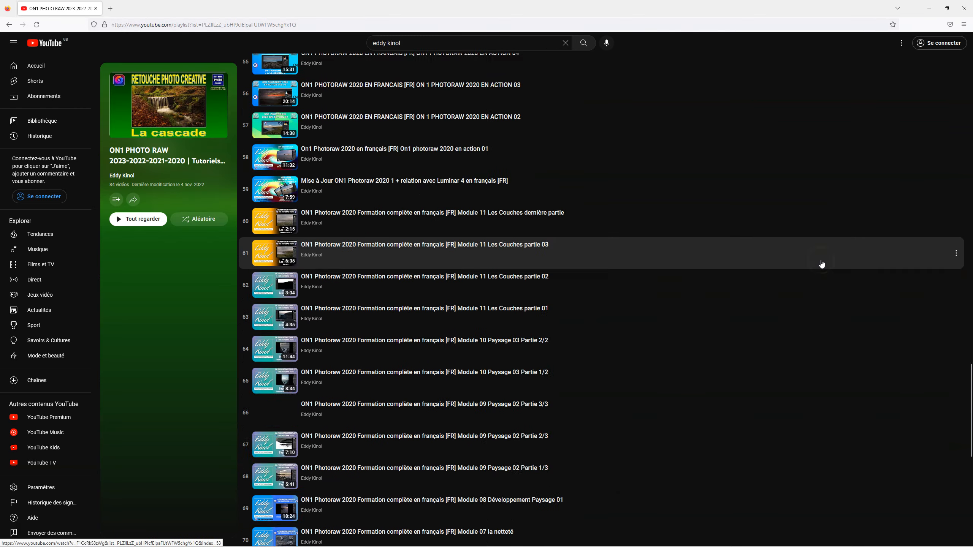
{"action": "scroll", "coordinate": [698, 432], "scroll_direction": "up", "scroll_amount": 15}
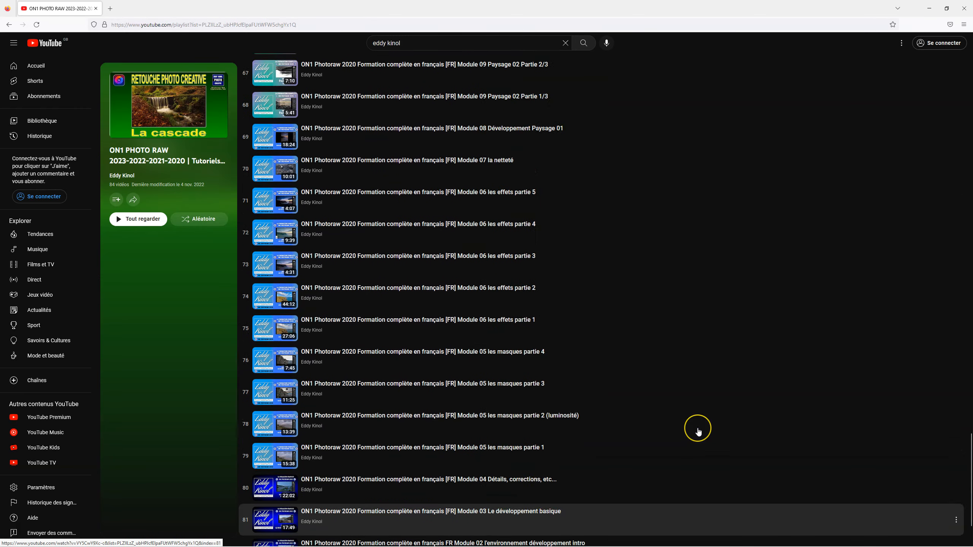
{"action": "scroll", "coordinate": [699, 432], "scroll_direction": "up", "scroll_amount": 8}
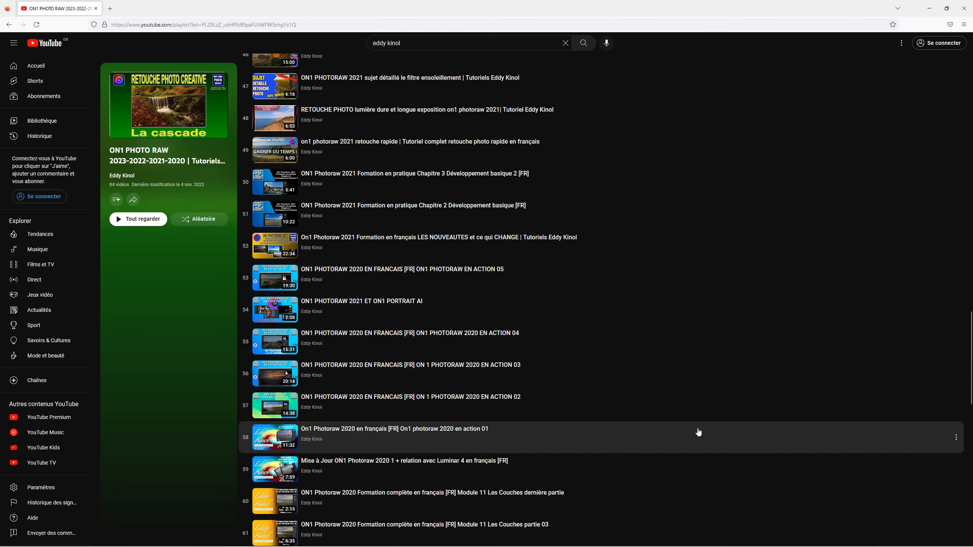
{"action": "scroll", "coordinate": [699, 432], "scroll_direction": "up", "scroll_amount": 5}
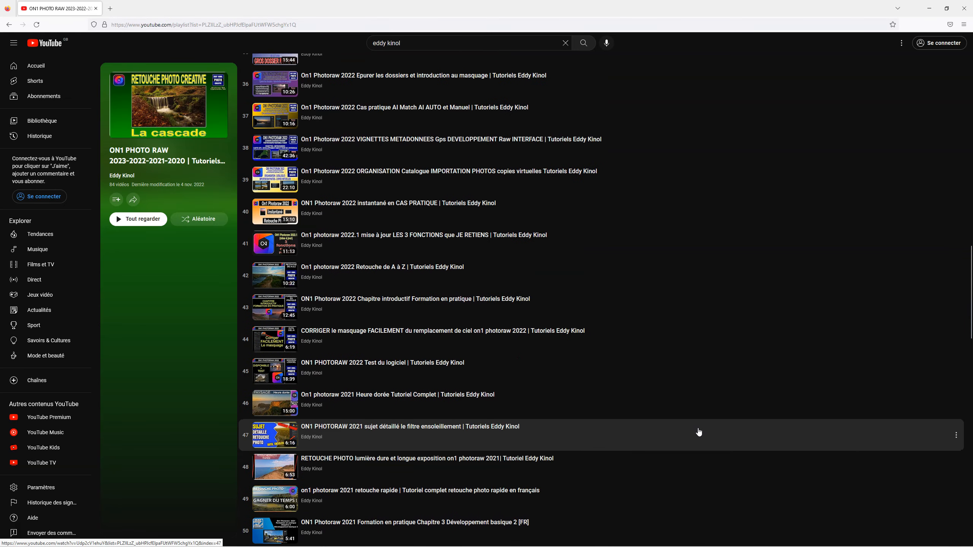
{"action": "scroll", "coordinate": [698, 432], "scroll_direction": "up", "scroll_amount": 16}
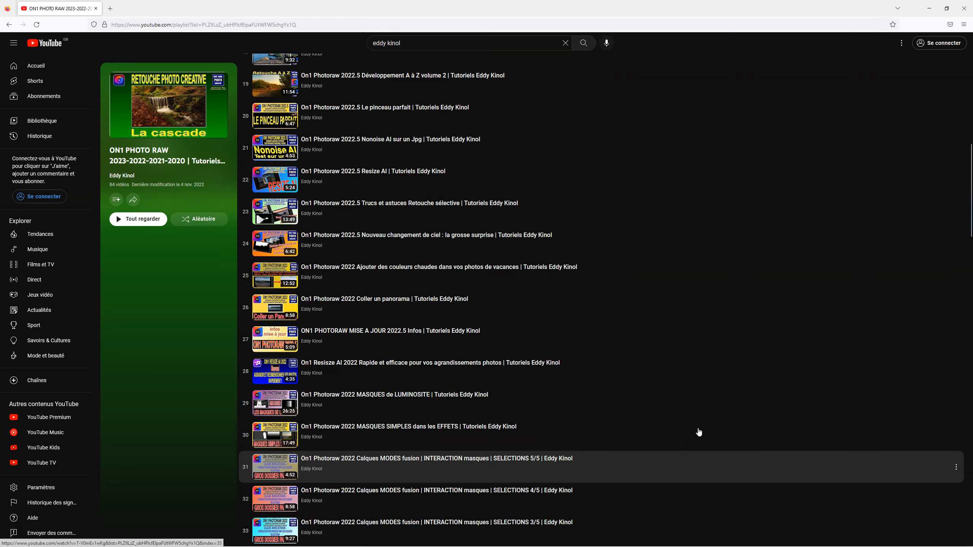
{"action": "scroll", "coordinate": [698, 432], "scroll_direction": "up", "scroll_amount": 14}
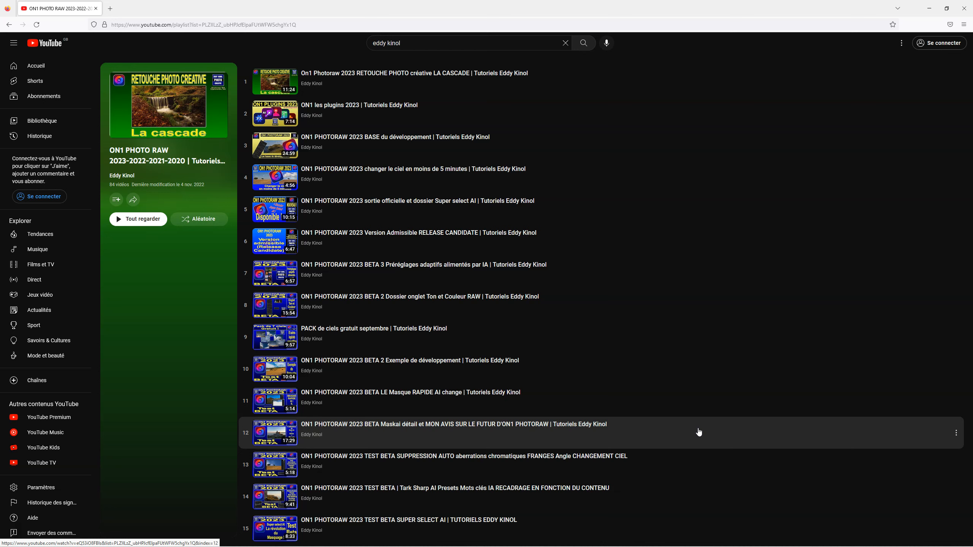
{"action": "left_click", "coordinate": [794, 275]}
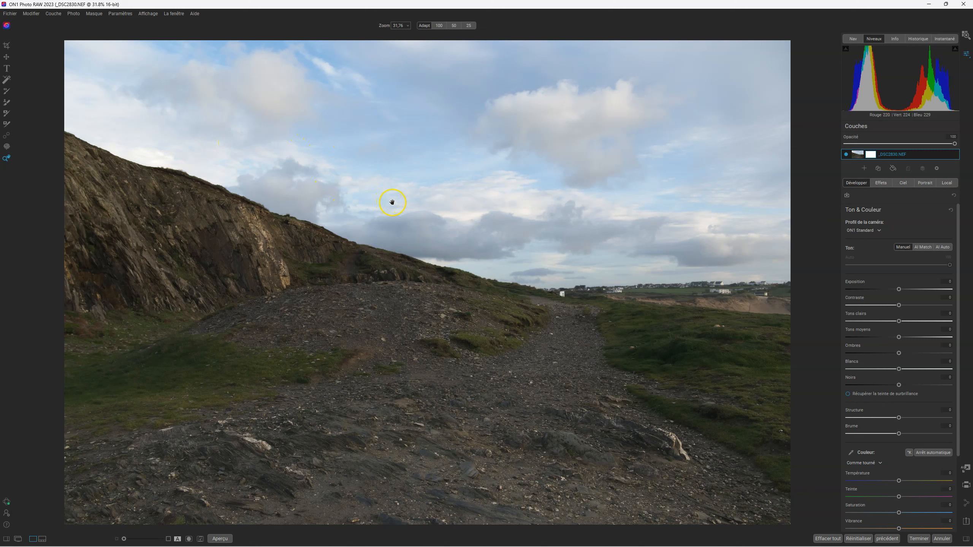
Step: Mask the photo layer with the AI Quick Mask in Paint In mode so that only the sky is kept
{"action": "left_click", "coordinate": [6, 113]}
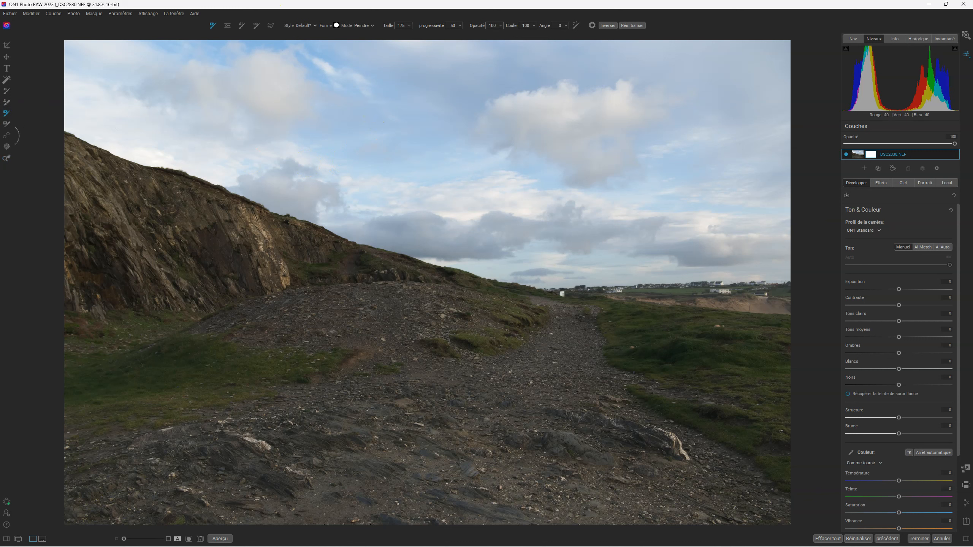
{"action": "left_click", "coordinate": [242, 25]}
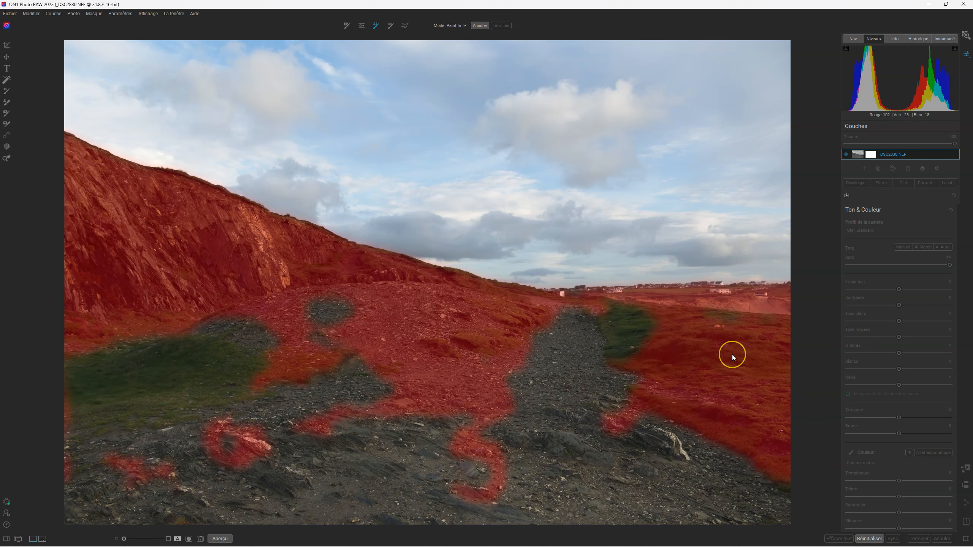
{"action": "left_click", "coordinate": [477, 319]}
{"action": "left_click", "coordinate": [433, 191]}
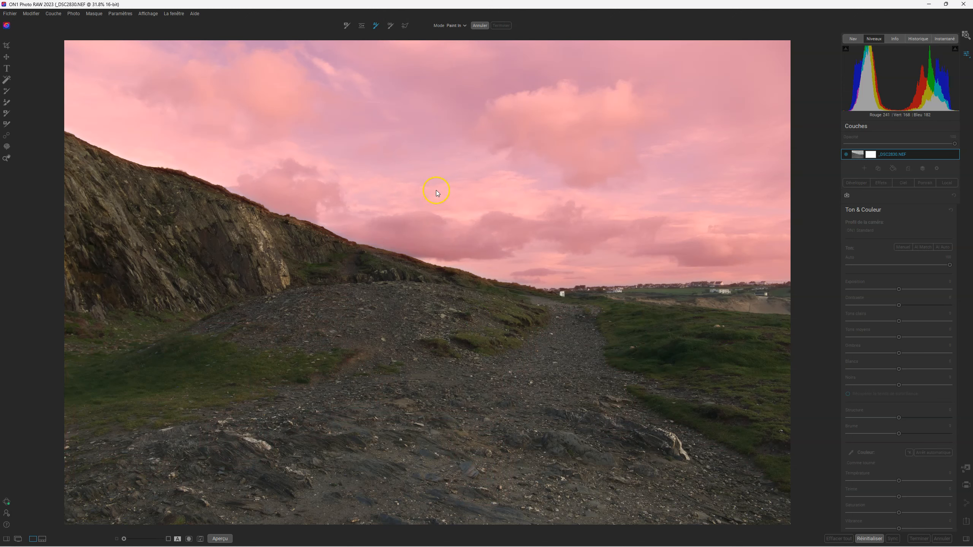
{"action": "left_click", "coordinate": [500, 26]}
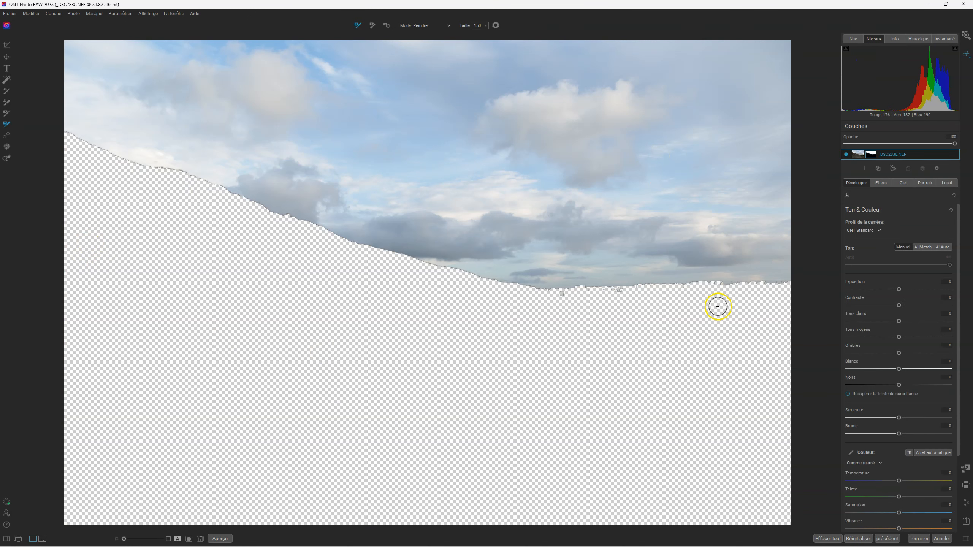
Step: Reset the layer's sky mask to white and return to the layer's image
{"action": "left_click", "coordinate": [871, 154]}
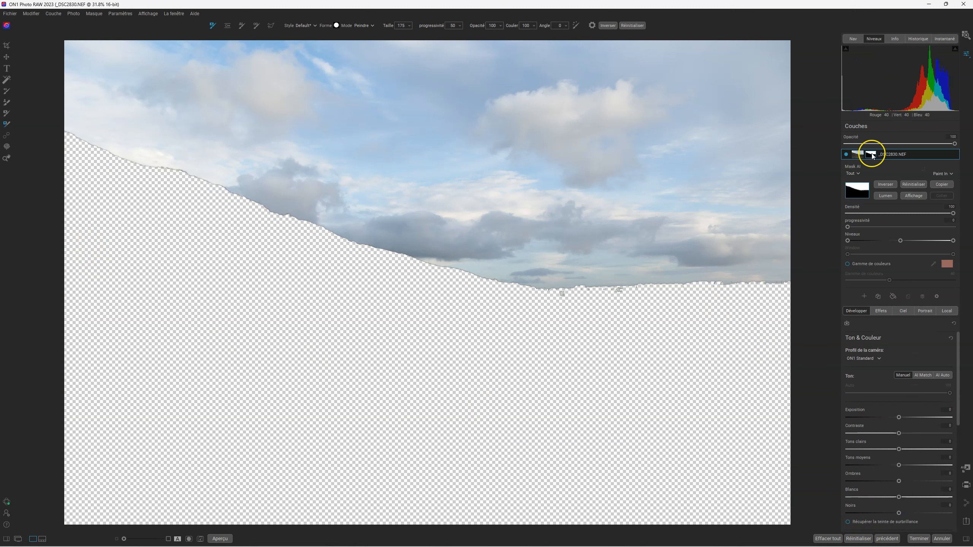
{"action": "left_click", "coordinate": [914, 185]}
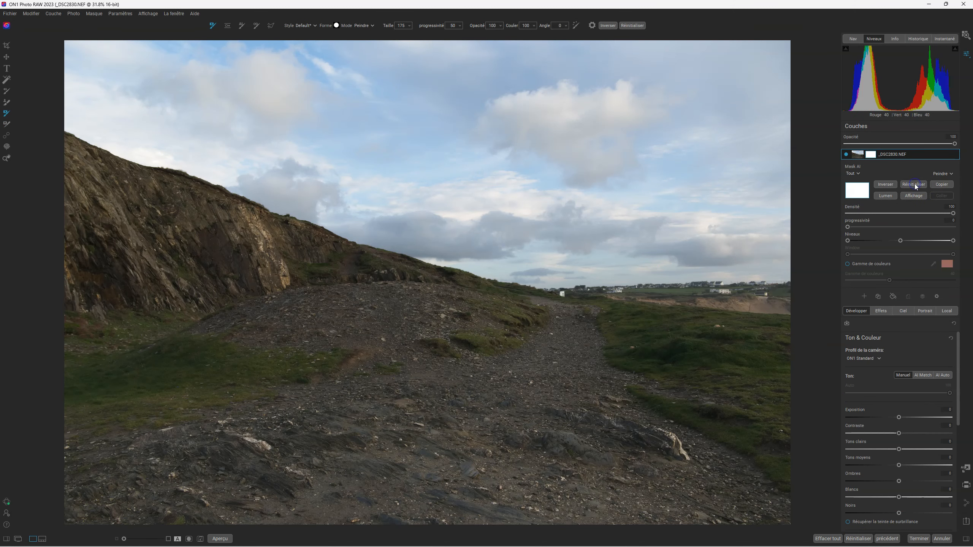
{"action": "left_click", "coordinate": [858, 154]}
Step: With the Original Quick Mask, paint a keep stroke across the sky and a drop stroke across the cliff, and apply them
{"action": "left_click", "coordinate": [256, 26]}
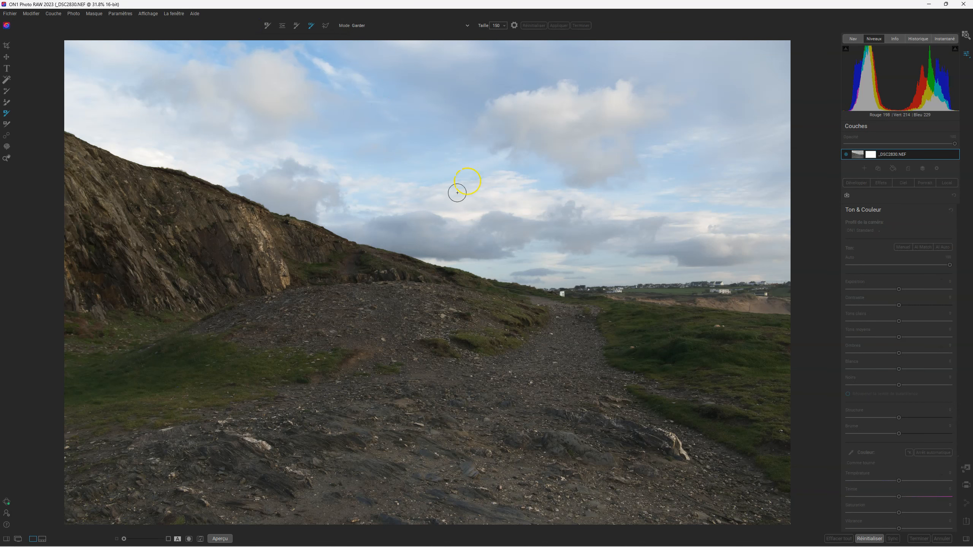
{"action": "mouse_move", "coordinate": [211, 107]}
{"action": "left_mouse_down"}
{"action": "mouse_move", "coordinate": [292, 125]}
{"action": "mouse_move", "coordinate": [494, 137]}
{"action": "left_mouse_up"}
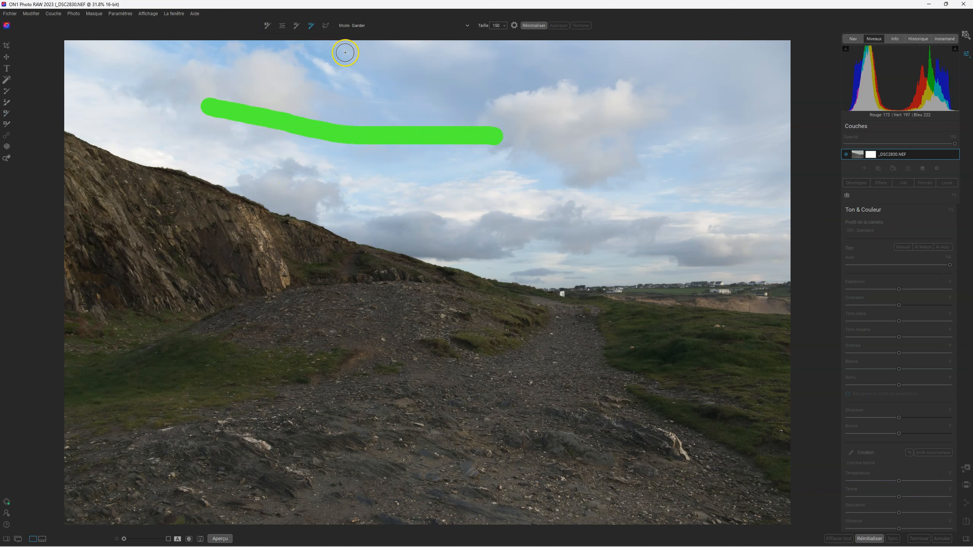
{"action": "left_click", "coordinate": [360, 26]}
{"action": "left_click", "coordinate": [363, 32]}
{"action": "left_click_drag", "start_coordinate": [139, 232], "coordinate": [375, 297]}
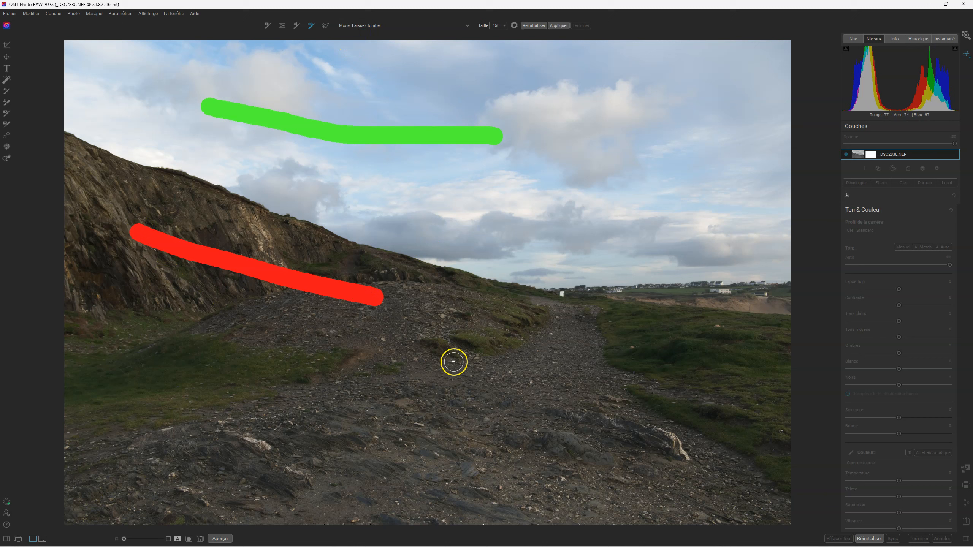
{"action": "left_click", "coordinate": [555, 26]}
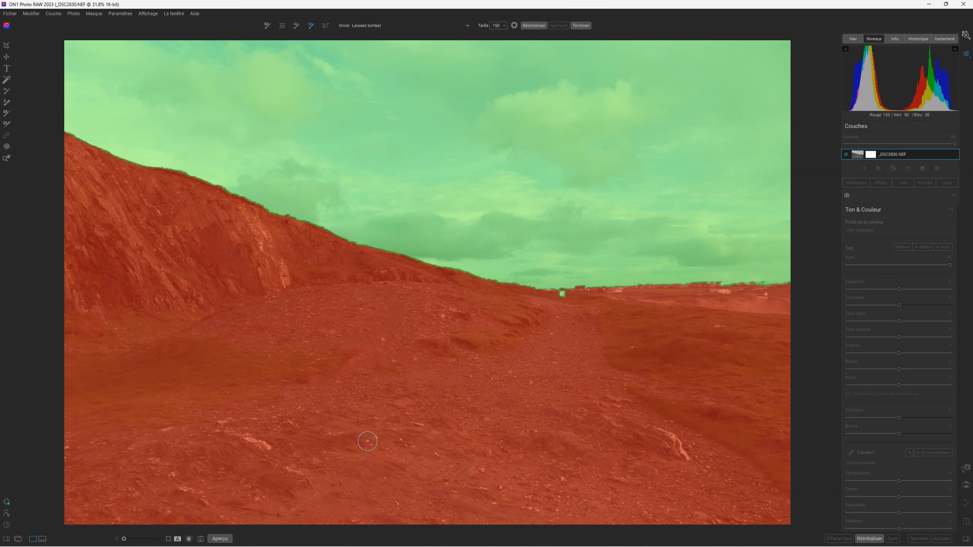
Step: Add keep strokes along the gravel path and across the grass beside it, and apply them to the quick mask
{"action": "left_click", "coordinate": [374, 26]}
{"action": "left_click", "coordinate": [373, 40]}
{"action": "left_click_drag", "start_coordinate": [589, 336], "coordinate": [400, 484]}
{"action": "left_click_drag", "start_coordinate": [672, 321], "coordinate": [763, 396]}
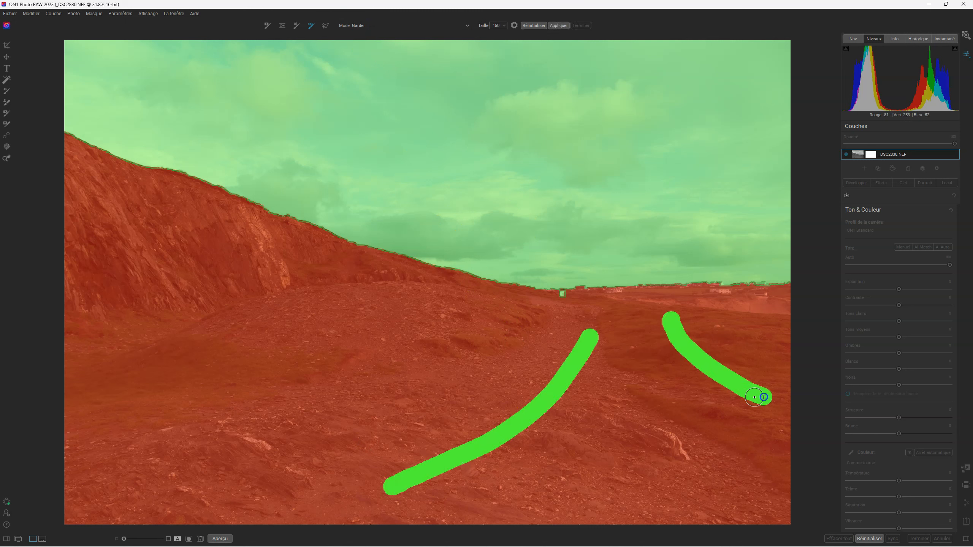
{"action": "left_click", "coordinate": [558, 26]}
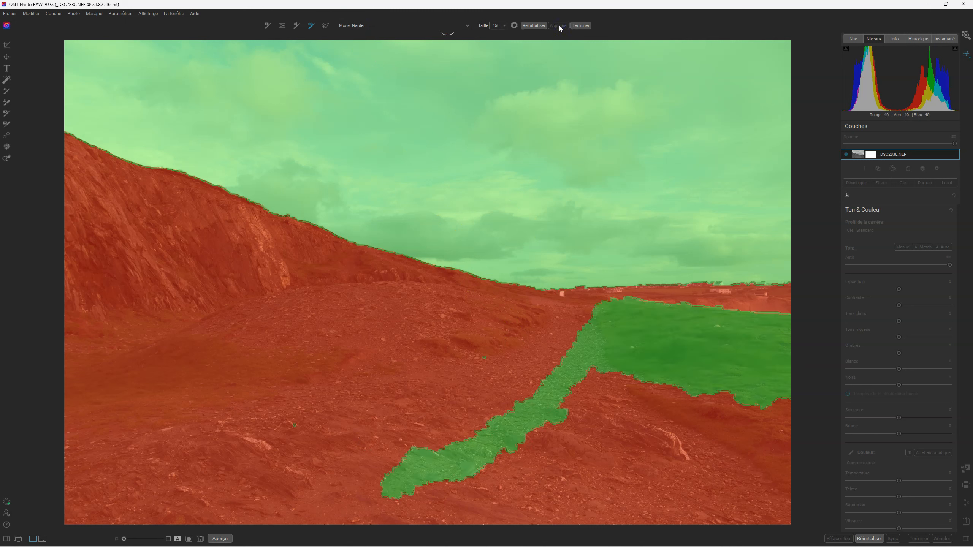
Step: Extend the kept area with two more strokes over the stony foreground and apply them
{"action": "mouse_move", "coordinate": [614, 386]}
{"action": "left_mouse_down"}
{"action": "mouse_move", "coordinate": [663, 437]}
{"action": "mouse_move", "coordinate": [780, 485]}
{"action": "left_mouse_up"}
{"action": "left_click_drag", "start_coordinate": [604, 450], "coordinate": [485, 523]}
{"action": "left_click", "coordinate": [559, 25]}
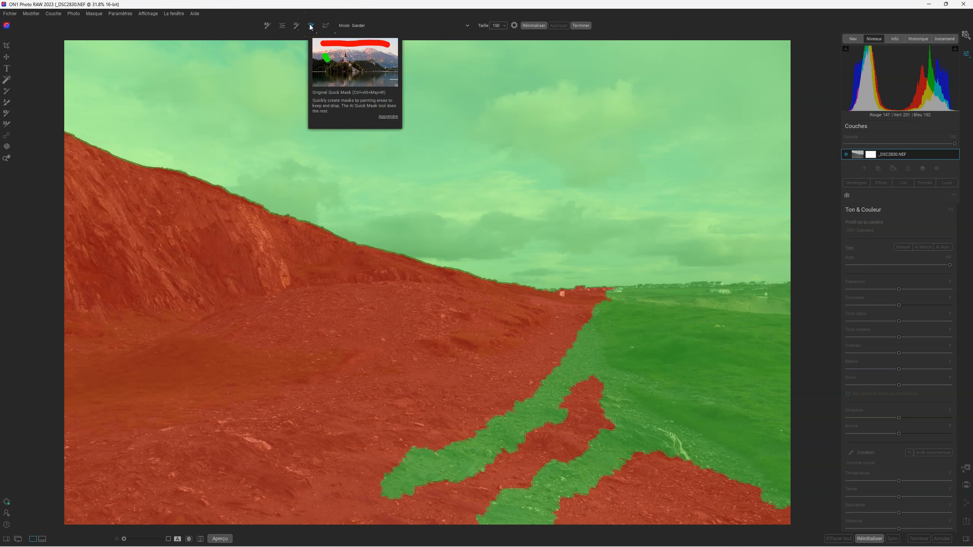
Step: Start the AI Quick Mask again, cancel it, and reset the layer mask to white
{"action": "left_click", "coordinate": [298, 26]}
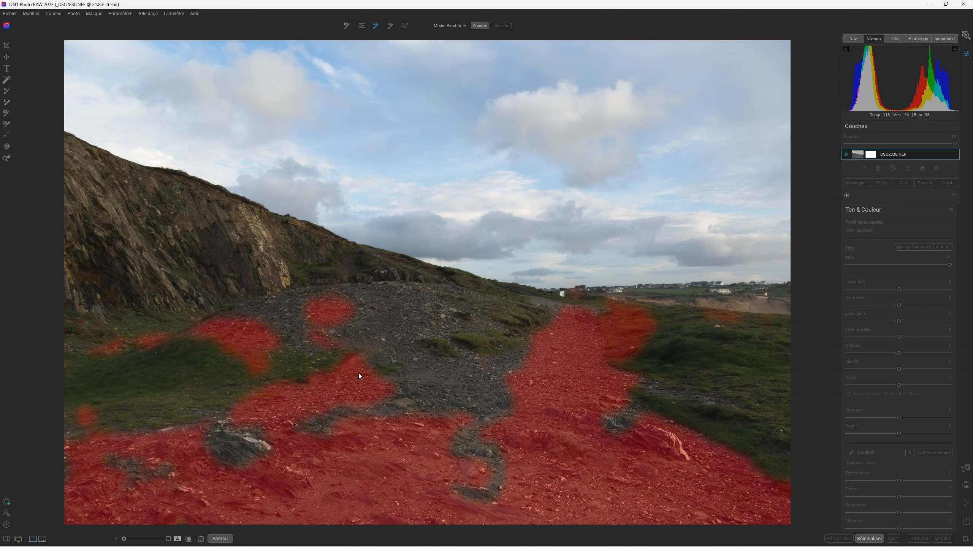
{"action": "left_click", "coordinate": [481, 27]}
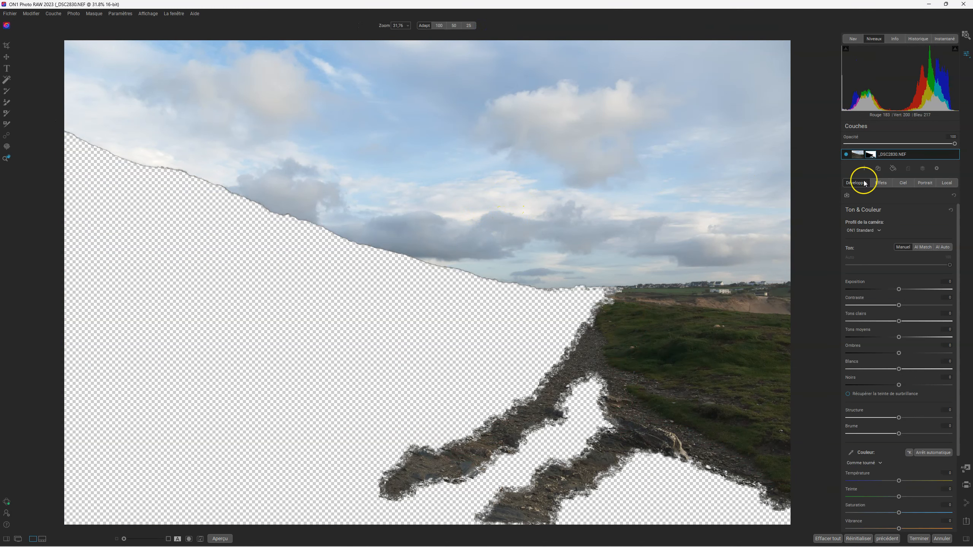
{"action": "left_click", "coordinate": [877, 156]}
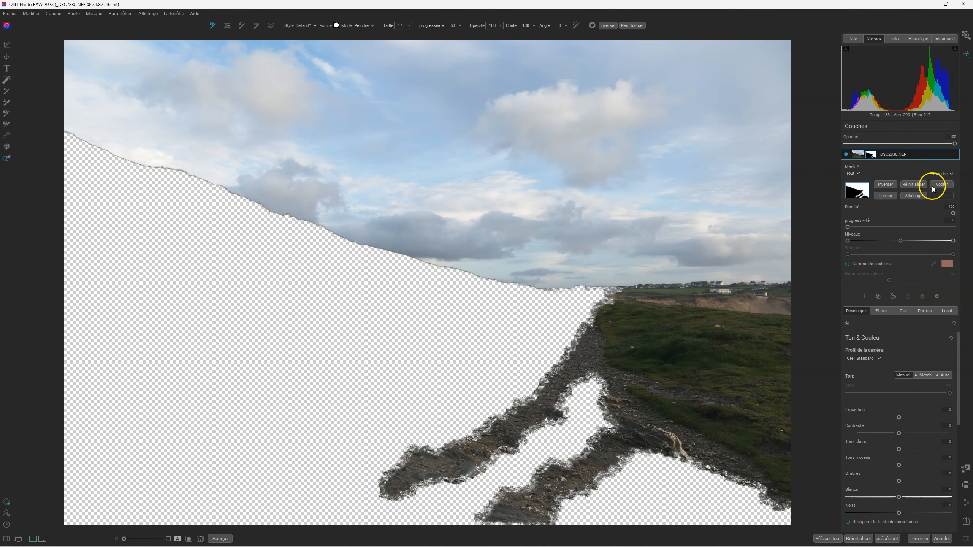
{"action": "left_click", "coordinate": [914, 185]}
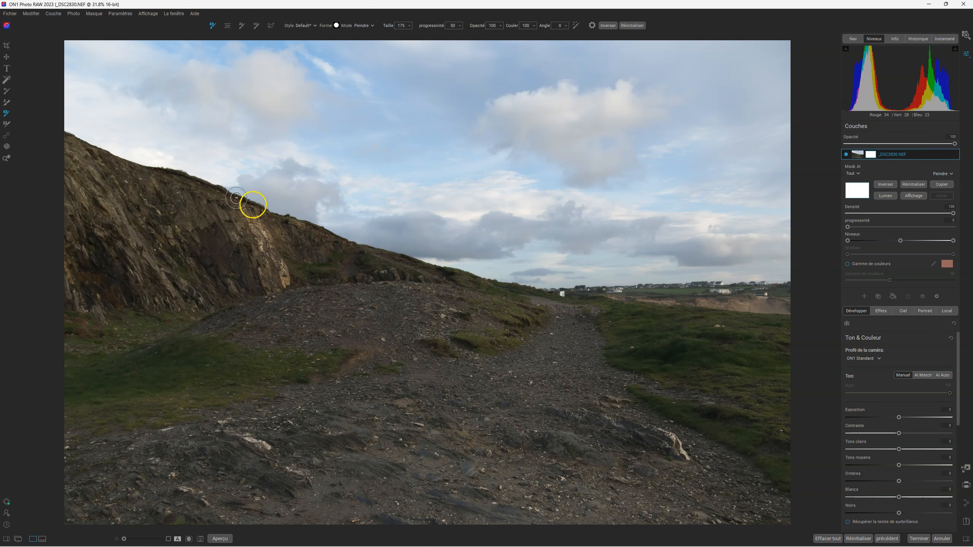
Step: Select the whole landscape below the sky with Super Select AI, covering the cliff, the path and the grassy patch
{"action": "left_click", "coordinate": [7, 79]}
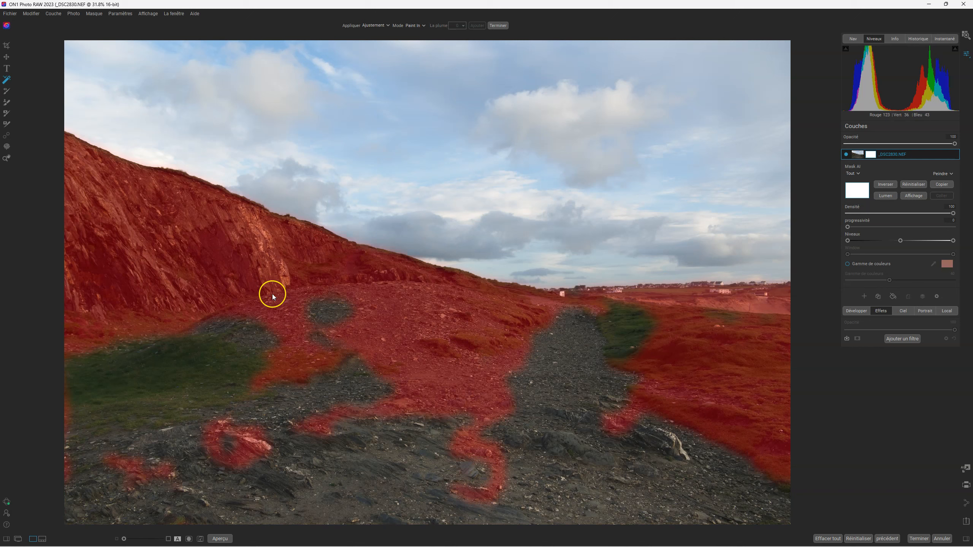
{"action": "left_click", "coordinate": [259, 268]}
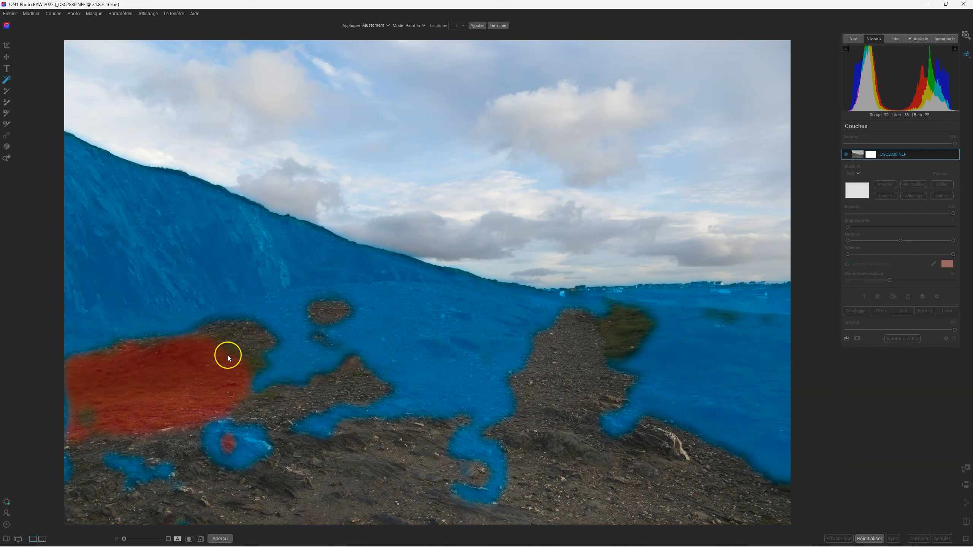
{"action": "left_click", "coordinate": [239, 349]}
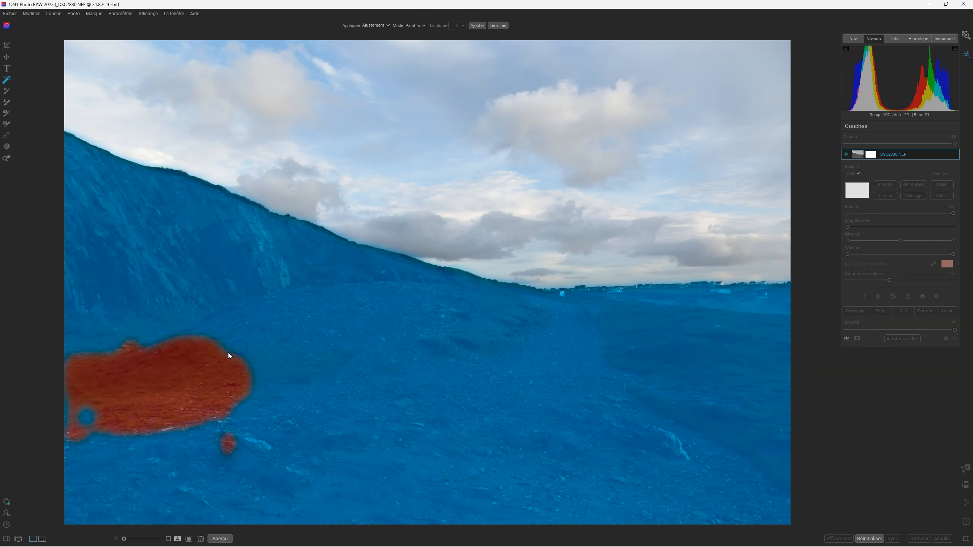
{"action": "left_click", "coordinate": [196, 372]}
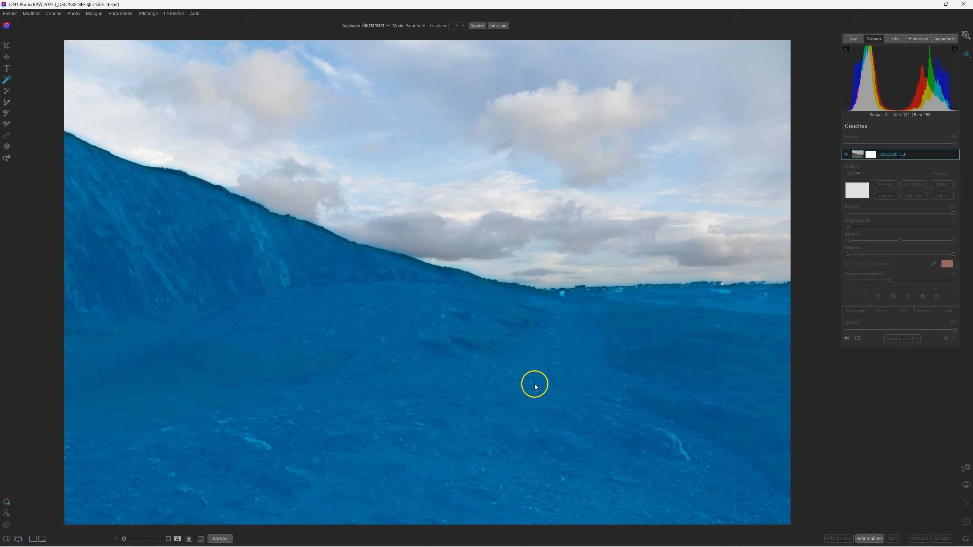
Step: Preview effects on the selected land and apply the Contraste dynamique preset listed below Texture Enhancer
{"action": "right_click", "coordinate": [437, 362]}
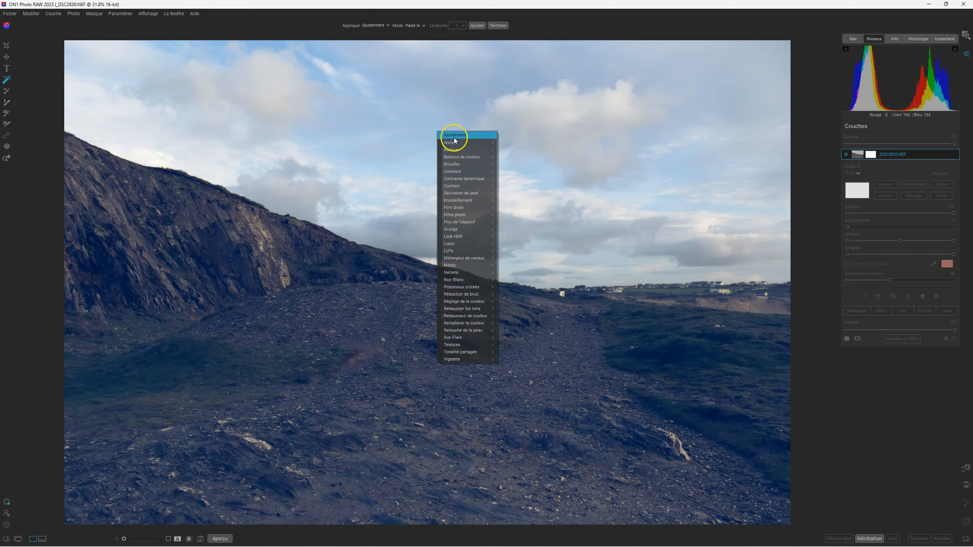
{"action": "mouse_move", "coordinate": [454, 137]}
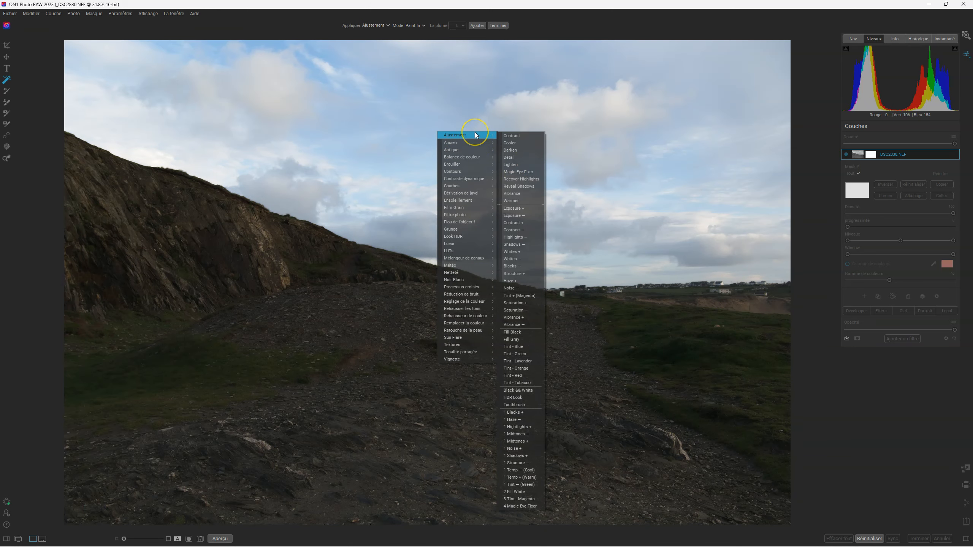
{"action": "left_click", "coordinate": [516, 136]}
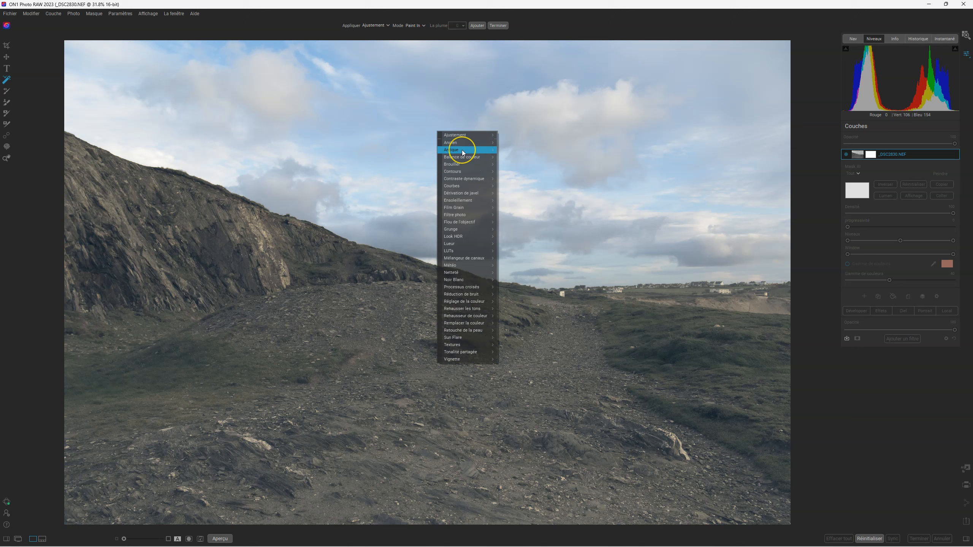
{"action": "mouse_move", "coordinate": [462, 152]}
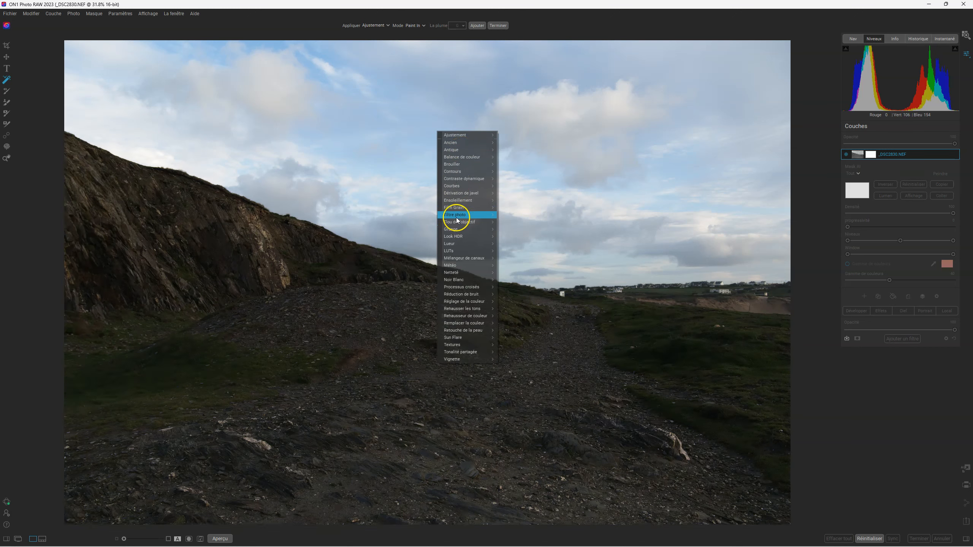
{"action": "left_click", "coordinate": [457, 212]}
{"action": "mouse_move", "coordinate": [461, 179]}
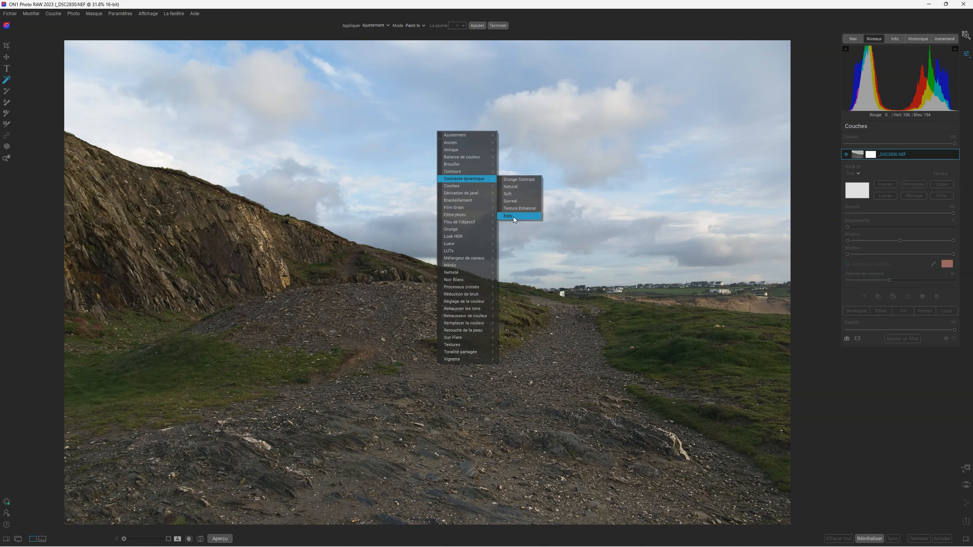
{"action": "left_click", "coordinate": [513, 217]}
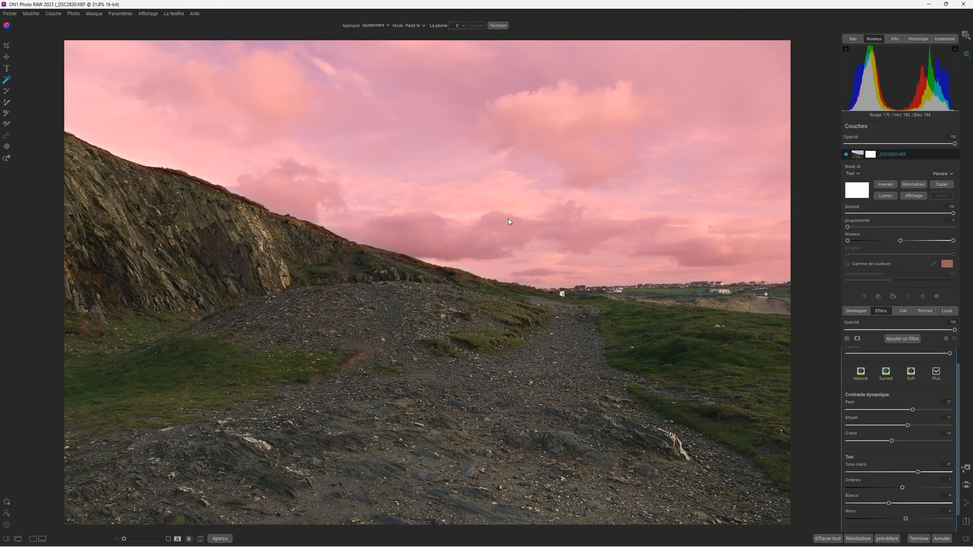
Step: Check the Contraste dynamique filter's mask in black and white and return to the normal photo view
{"action": "scroll", "coordinate": [891, 437], "scroll_direction": "up", "scroll_amount": 1}
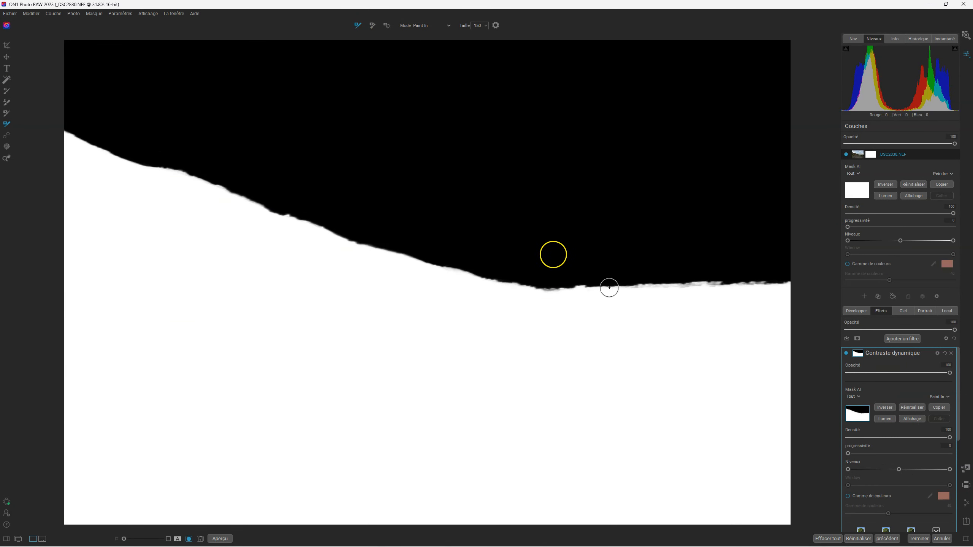
{"action": "left_click", "coordinate": [911, 418]}
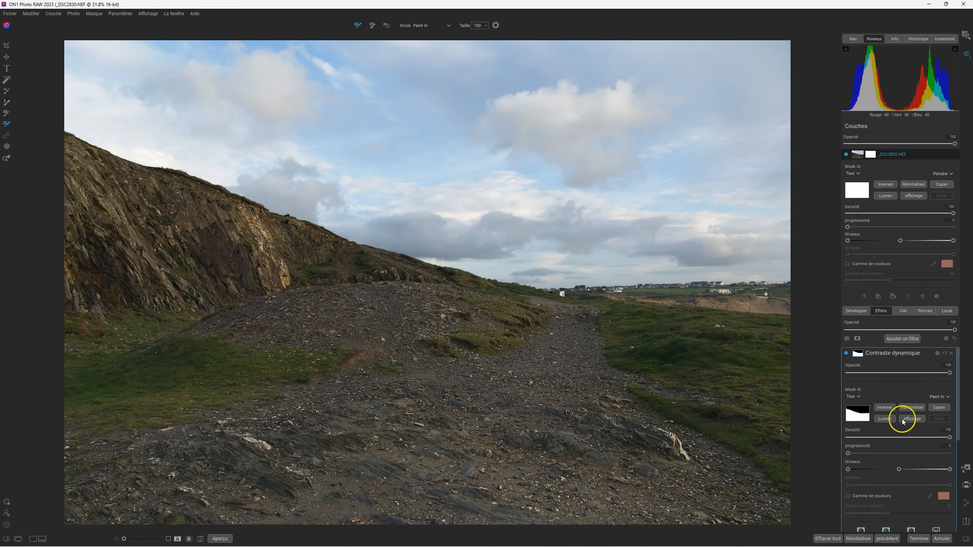
Step: Select the whole sky with Super Select AI and preview the effects available for it
{"action": "left_click", "coordinate": [4, 79]}
{"action": "left_click", "coordinate": [486, 135]}
{"action": "left_click", "coordinate": [654, 172]}
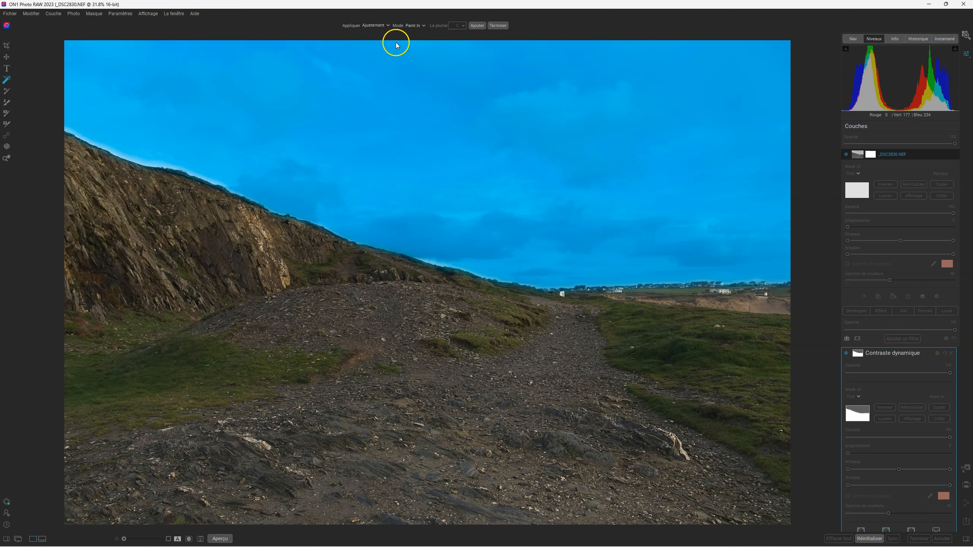
{"action": "right_click", "coordinate": [525, 180]}
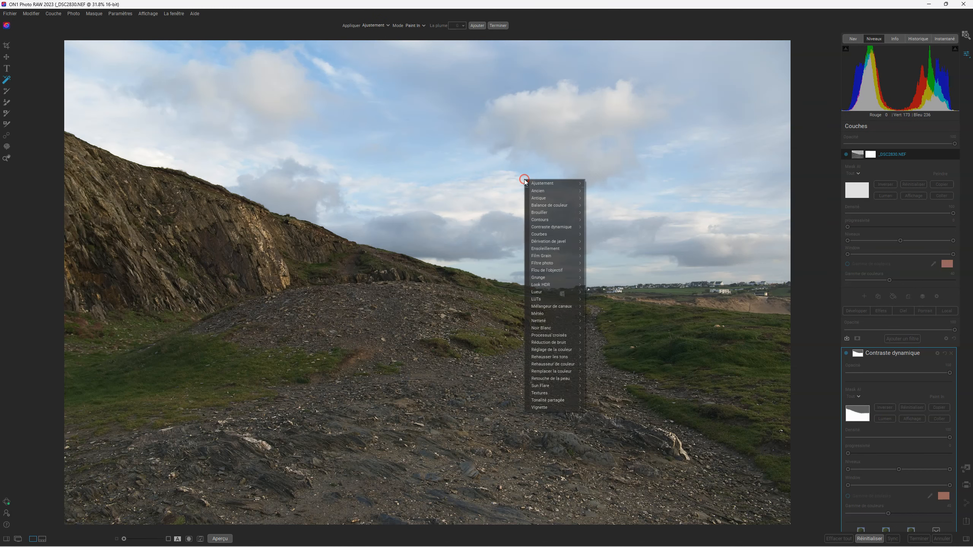
{"action": "left_click", "coordinate": [305, 19]}
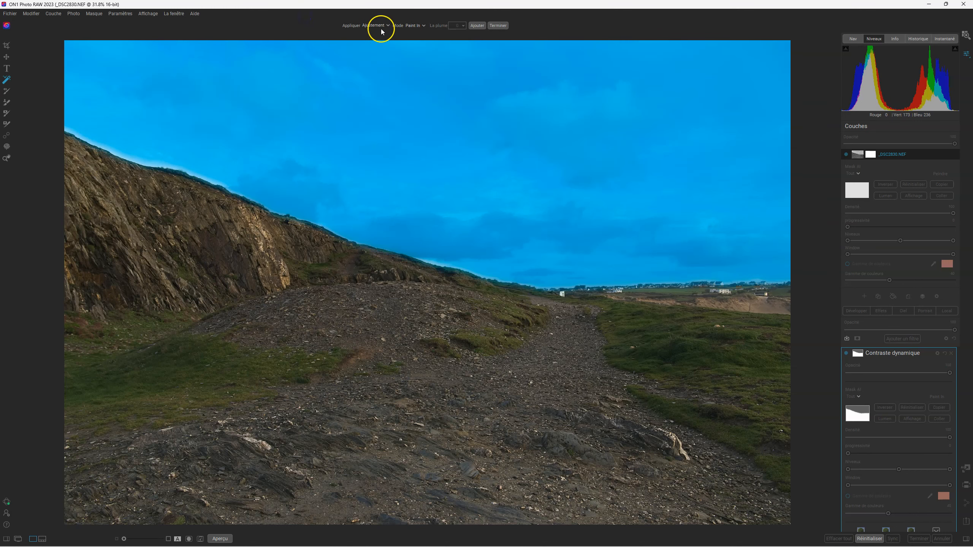
Step: Apply the Recover Highlights preset from the Ajustement group to the selected sky
{"action": "left_click", "coordinate": [384, 26]}
{"action": "left_click", "coordinate": [378, 33]}
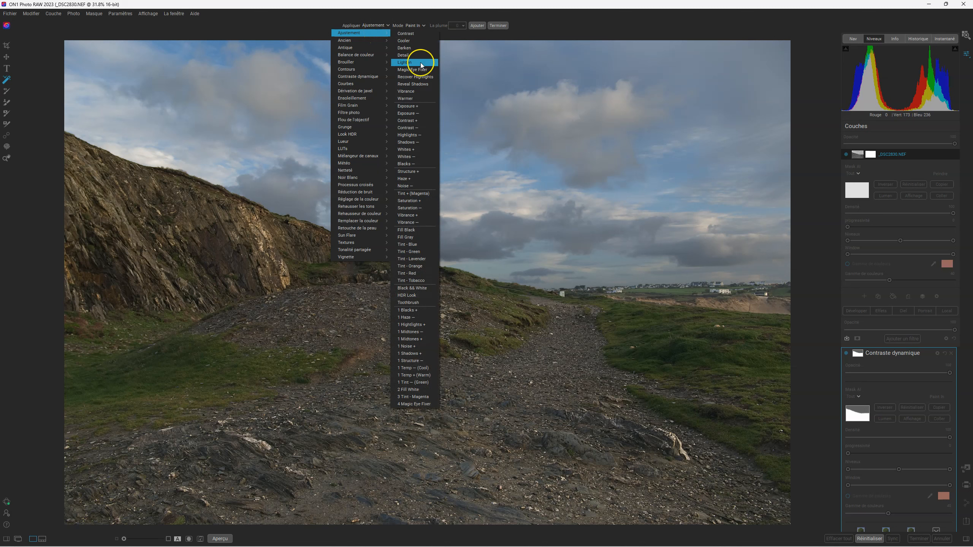
{"action": "left_click", "coordinate": [420, 76]}
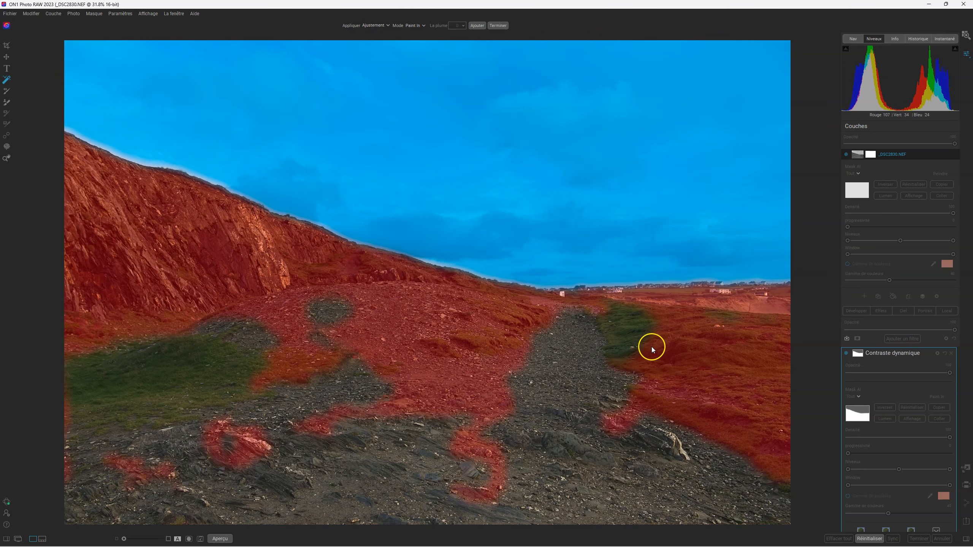
{"action": "left_click", "coordinate": [500, 26]}
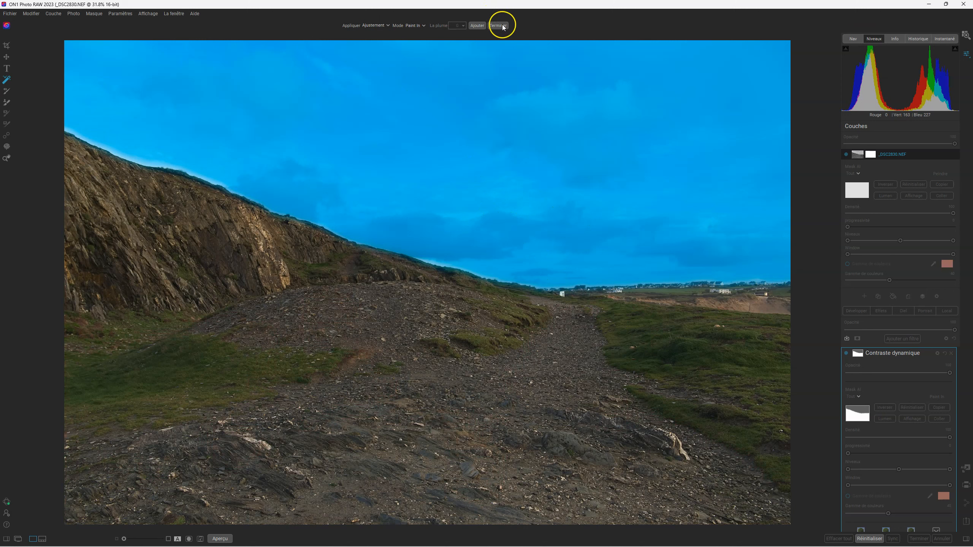
{"action": "left_click", "coordinate": [478, 26]}
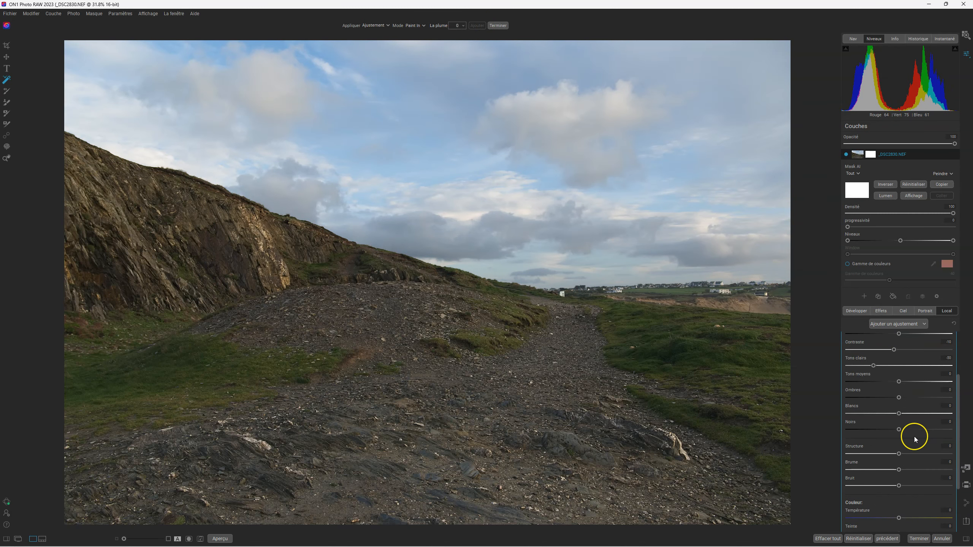
Step: Compare the sky with and without the local Ajustement by switching it off and back on
{"action": "scroll", "coordinate": [916, 437], "scroll_direction": "up", "scroll_amount": 2}
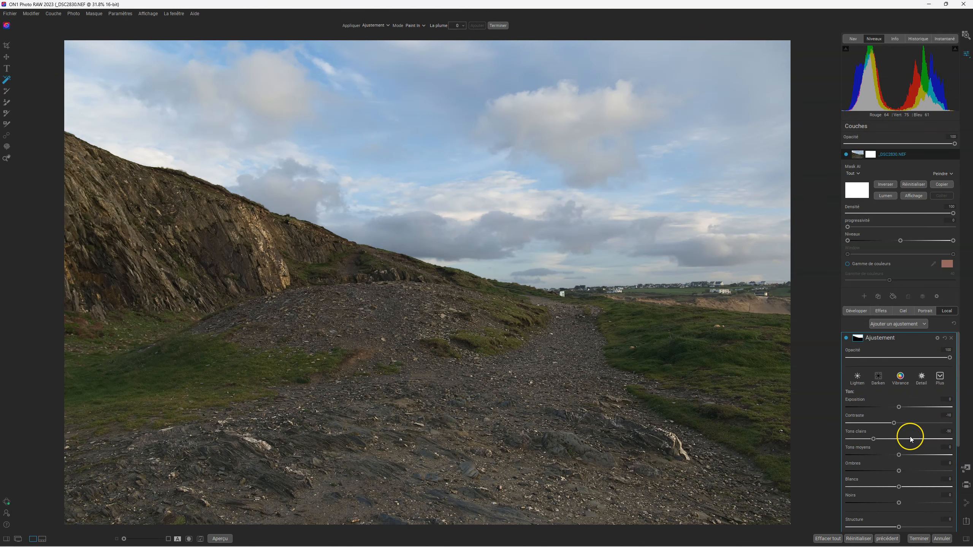
{"action": "left_click", "coordinate": [846, 338]}
{"action": "left_click", "coordinate": [847, 338]}
Step: Apply the AI Auto tone correction to the photo in the Développer settings
{"action": "left_click", "coordinate": [877, 311]}
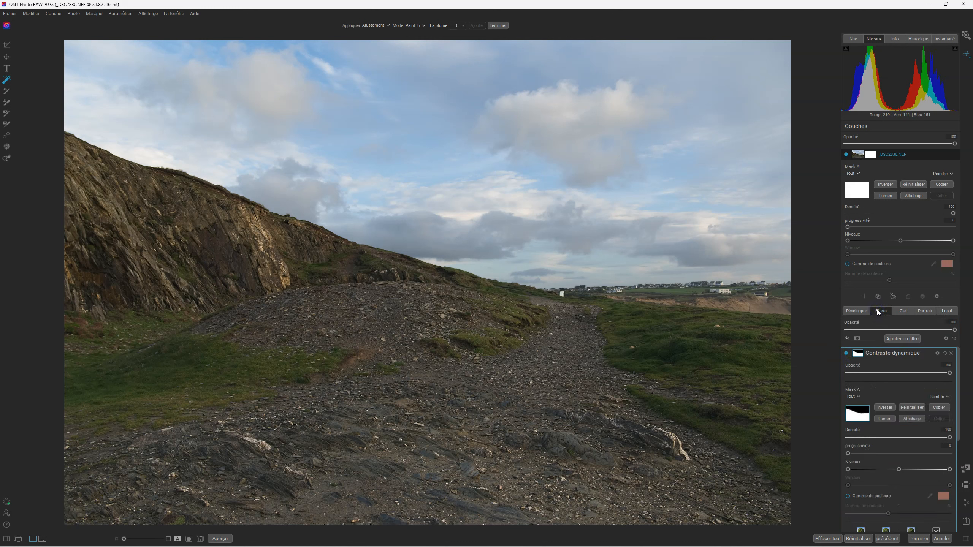
{"action": "left_click", "coordinate": [857, 313]}
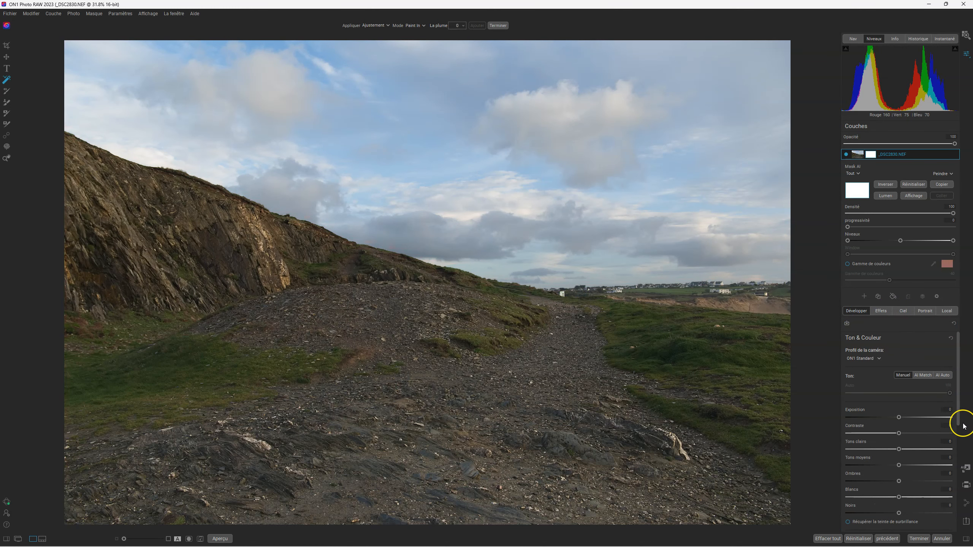
{"action": "scroll", "coordinate": [926, 443], "scroll_direction": "down", "scroll_amount": 2}
{"action": "scroll", "coordinate": [926, 443], "scroll_direction": "up", "scroll_amount": 3}
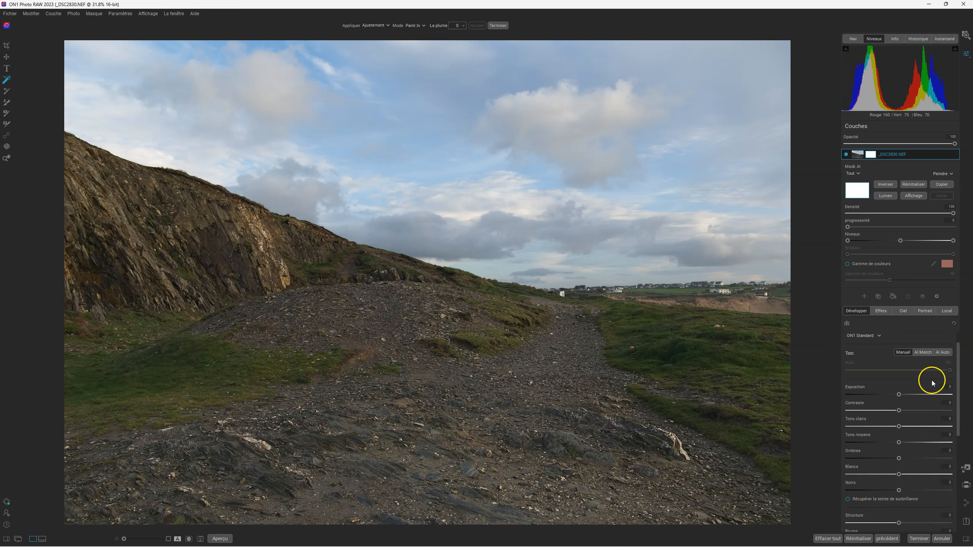
{"action": "left_click", "coordinate": [946, 355]}
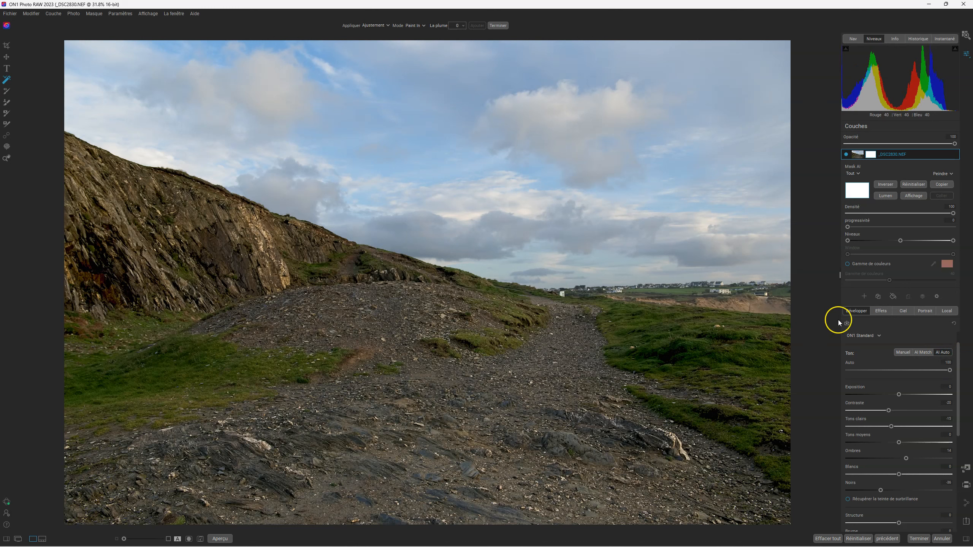
Step: Warm the whole photo slightly by raising the Température in the Développer color settings
{"action": "scroll", "coordinate": [901, 383], "scroll_direction": "down", "scroll_amount": 5}
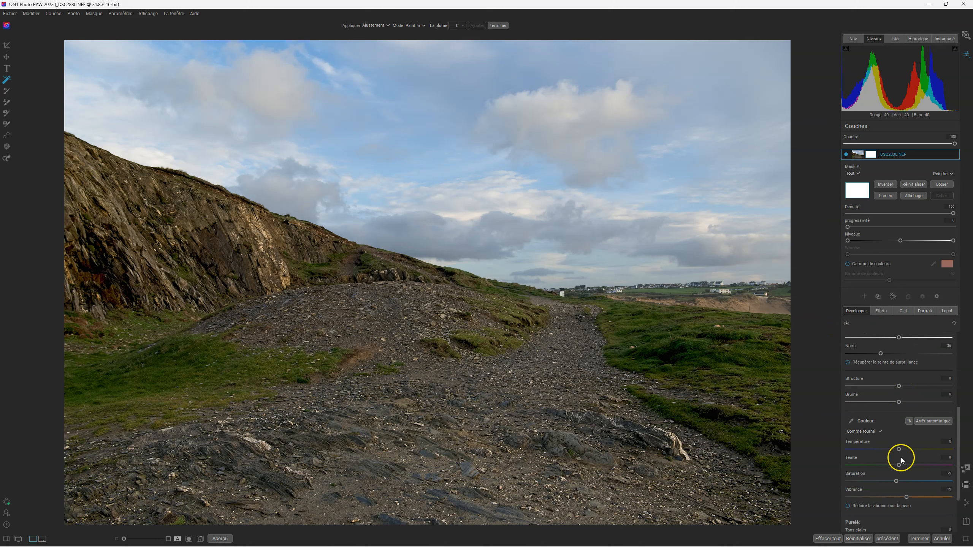
{"action": "left_click_drag", "start_coordinate": [899, 449], "coordinate": [908, 449]}
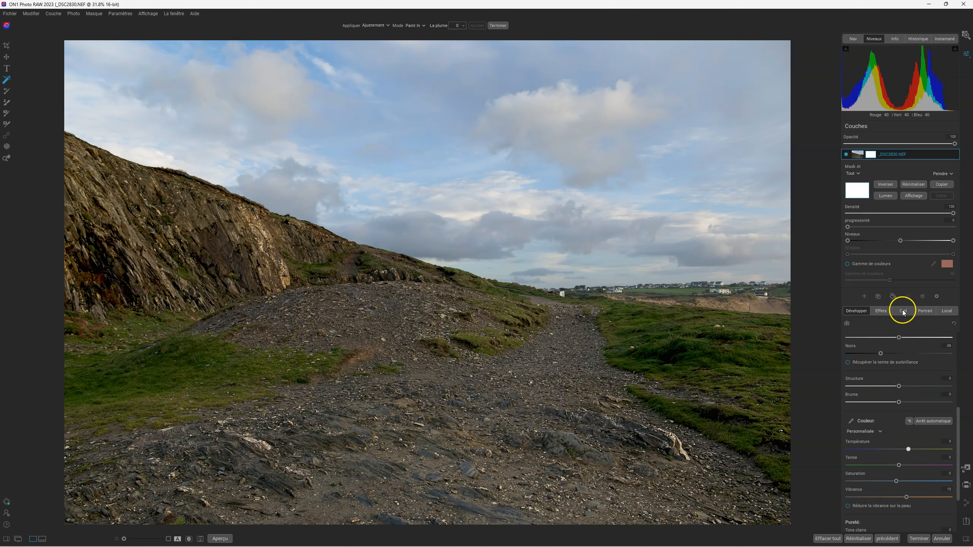
{"action": "scroll", "coordinate": [908, 405], "scroll_direction": "up", "scroll_amount": 5}
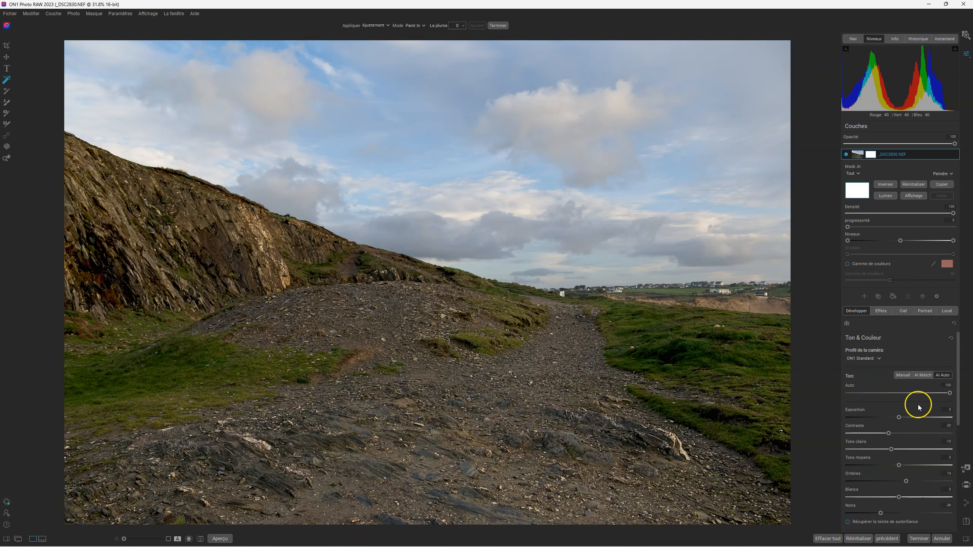
Step: Compare the photo with and without the Contraste dynamique filter and the local sky Ajustement, leaving both enabled
{"action": "left_click", "coordinate": [883, 313]}
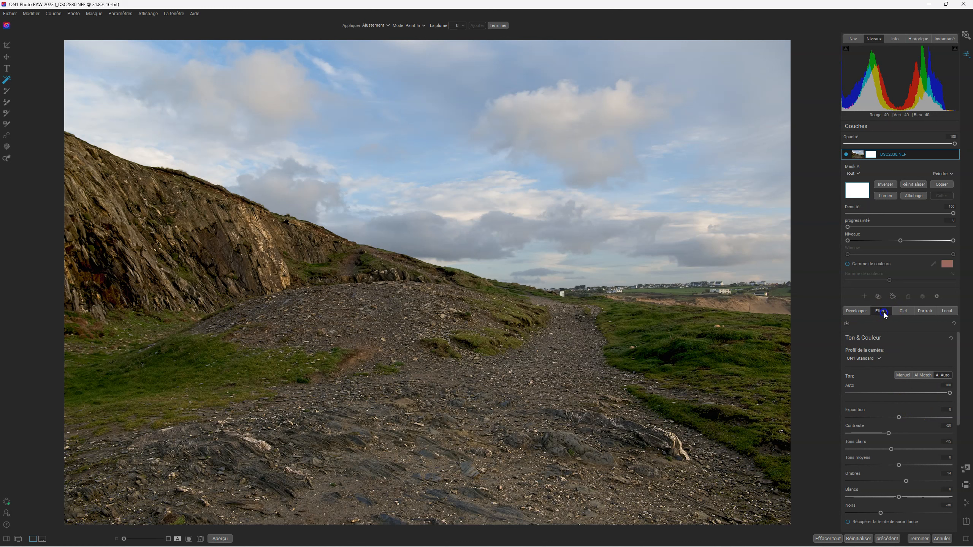
{"action": "left_click", "coordinate": [846, 354]}
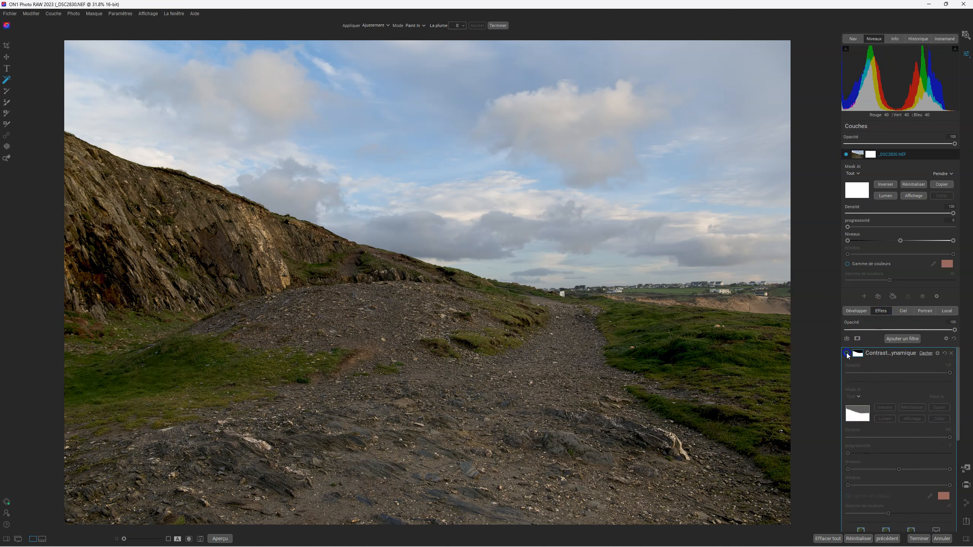
{"action": "left_click", "coordinate": [845, 353]}
{"action": "left_click", "coordinate": [845, 353]}
{"action": "left_click", "coordinate": [846, 353]}
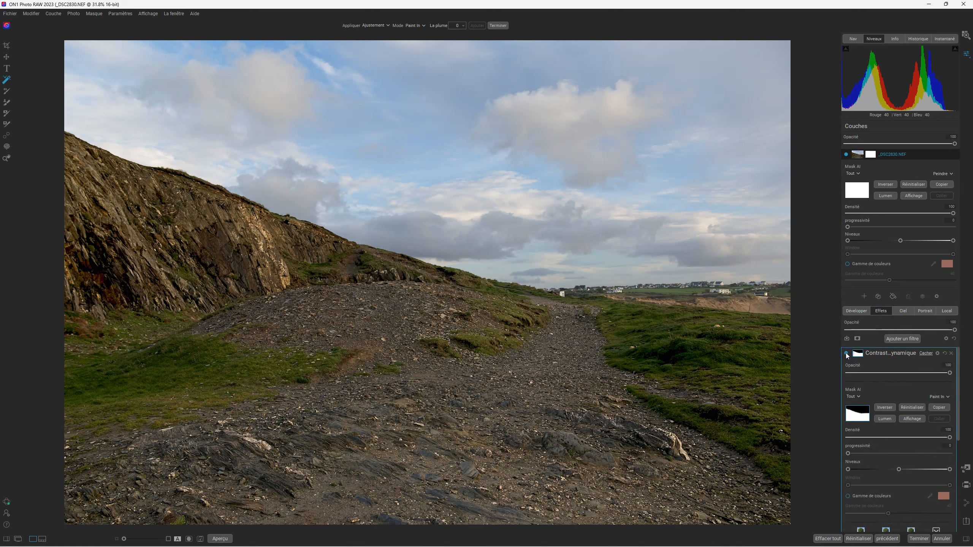
{"action": "left_click", "coordinate": [945, 311]}
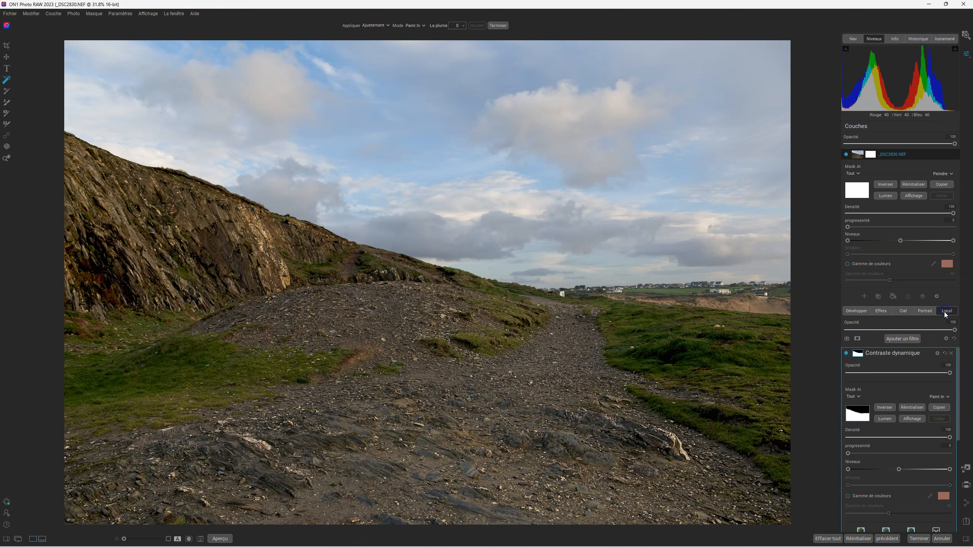
{"action": "left_click", "coordinate": [846, 337]}
{"action": "left_click", "coordinate": [846, 338]}
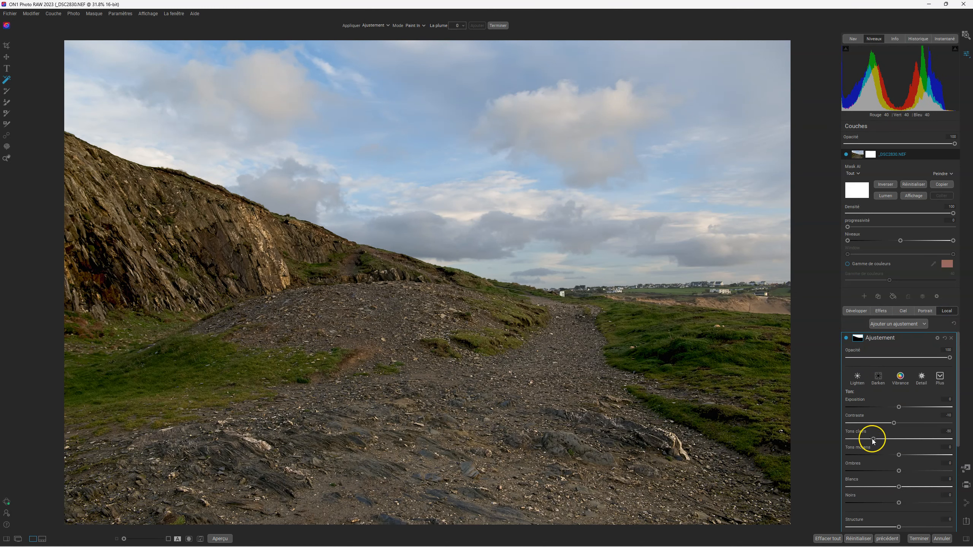
Step: Lower the sky adjustment's Tons clairs to -91 and reduce its Exposition slightly
{"action": "left_click_drag", "start_coordinate": [874, 440], "coordinate": [852, 438]}
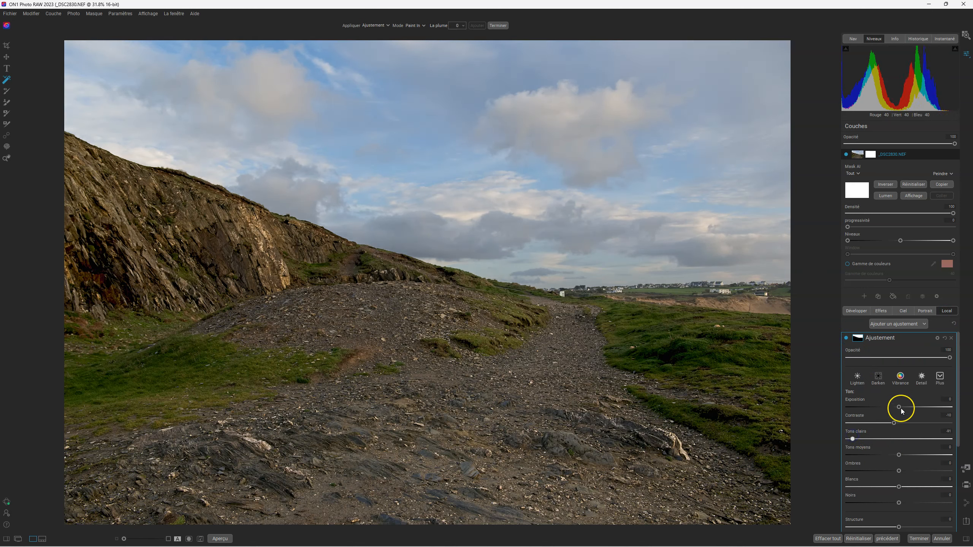
{"action": "left_click_drag", "start_coordinate": [900, 410], "coordinate": [896, 410]}
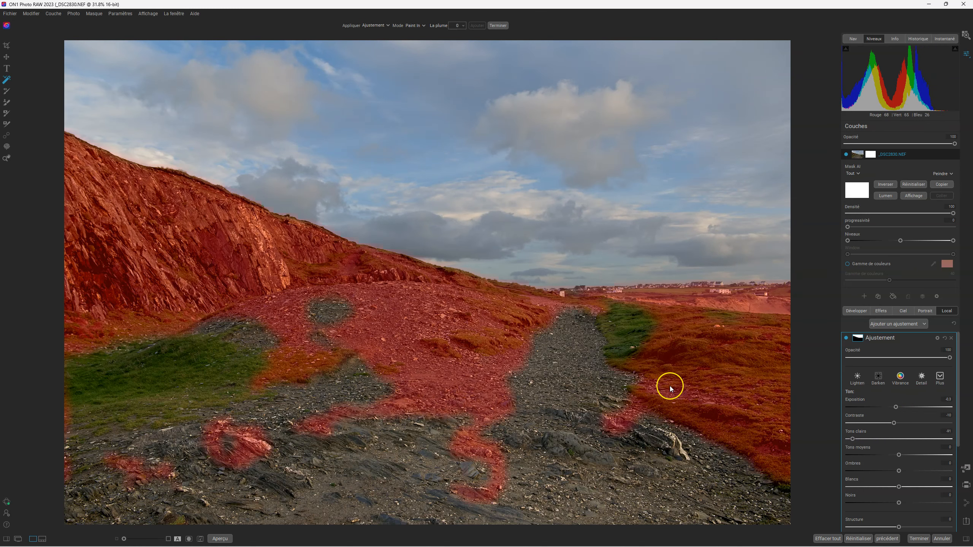
Step: Compare the edited landscape with the original by toggling the preview
{"action": "key", "text": "p"}
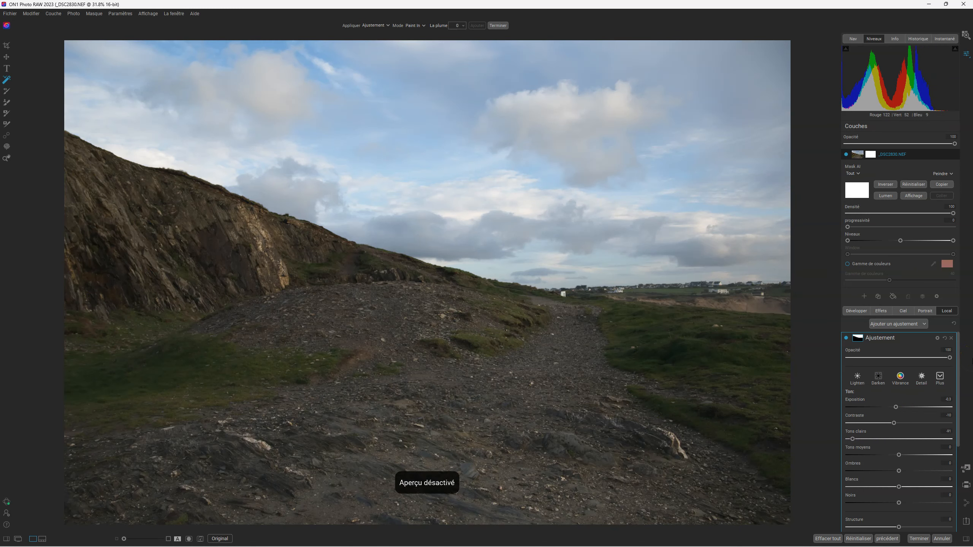
{"action": "key", "text": "p"}
{"action": "key", "text": "p"}
{"action": "key", "text": "p"}
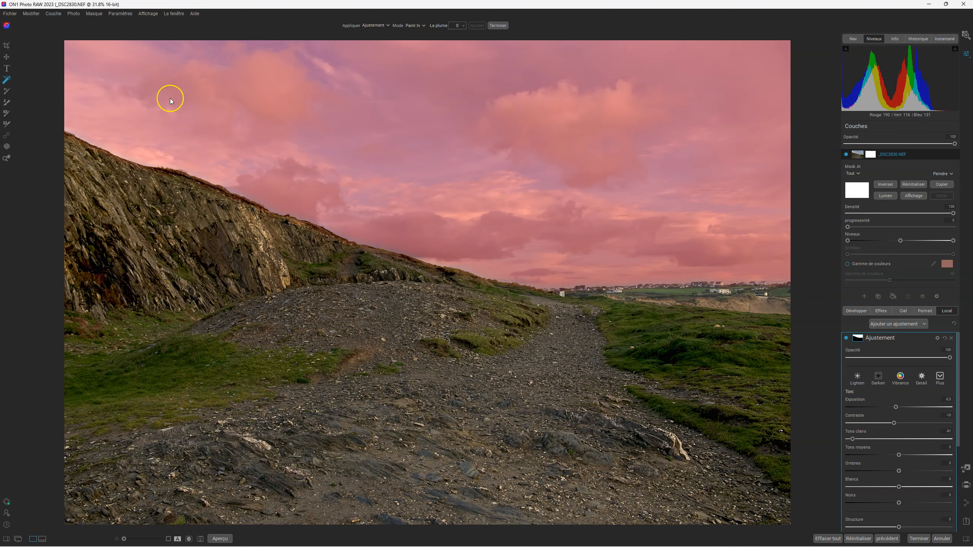
Step: Look at the refine brush and masking brush tools and their options
{"action": "left_click", "coordinate": [6, 124]}
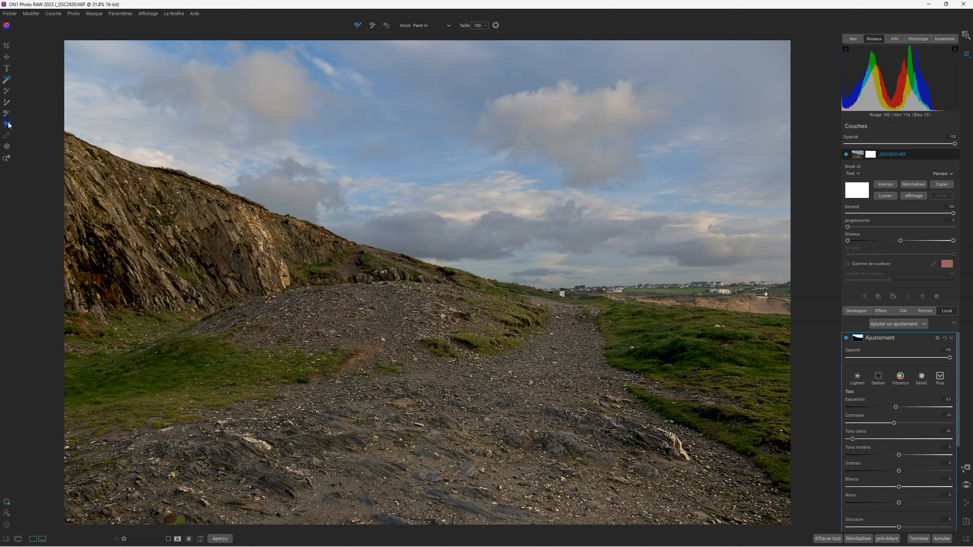
{"action": "left_click", "coordinate": [358, 25]}
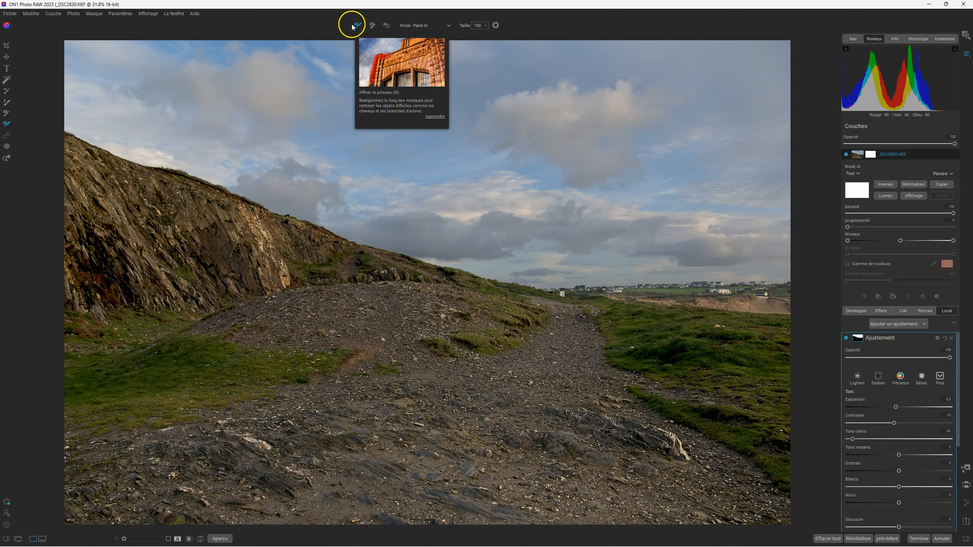
{"action": "left_click", "coordinate": [6, 113]}
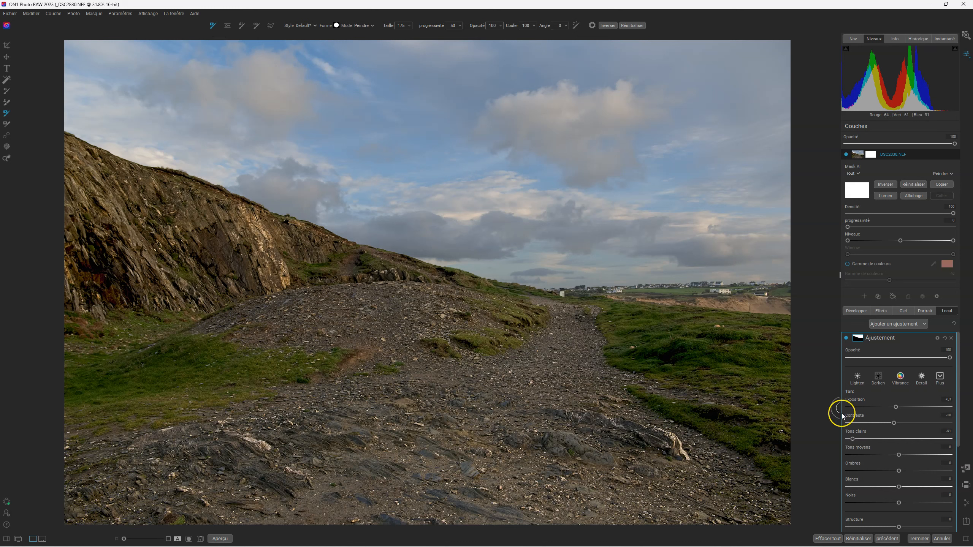
{"action": "left_click", "coordinate": [898, 372]}
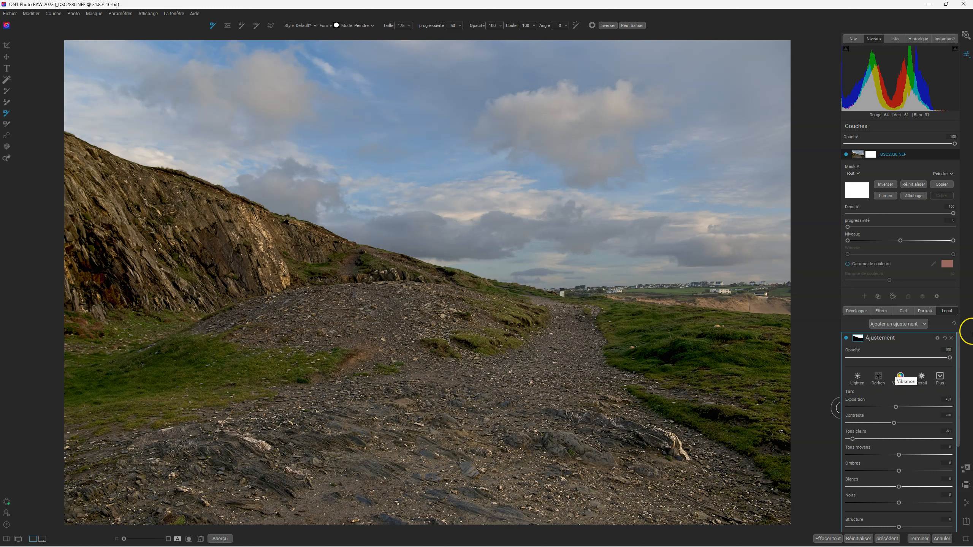
Step: Add a Vignette filter to the photo's effects above Contraste dynamique
{"action": "left_click", "coordinate": [880, 312]}
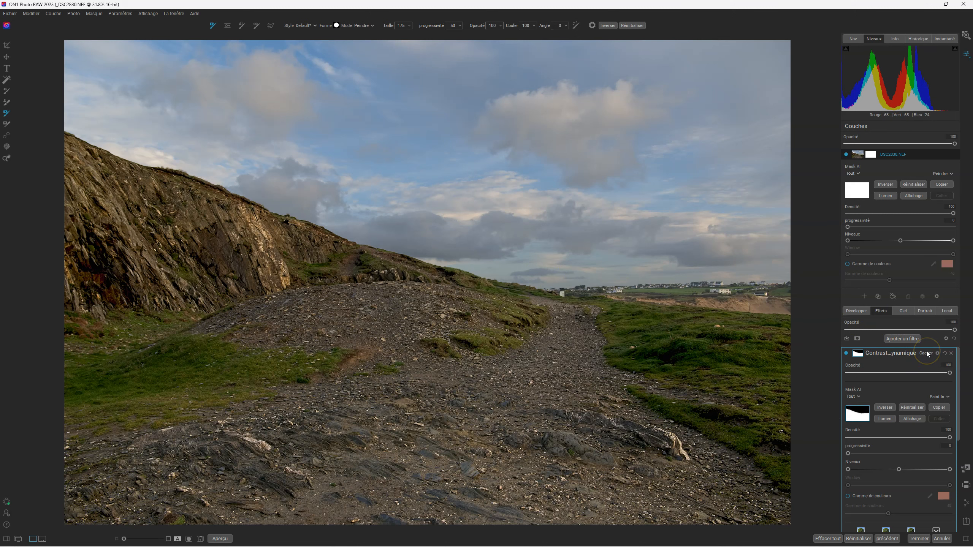
{"action": "left_click", "coordinate": [910, 339]}
{"action": "left_click", "coordinate": [843, 441]}
{"action": "left_click", "coordinate": [919, 419]}
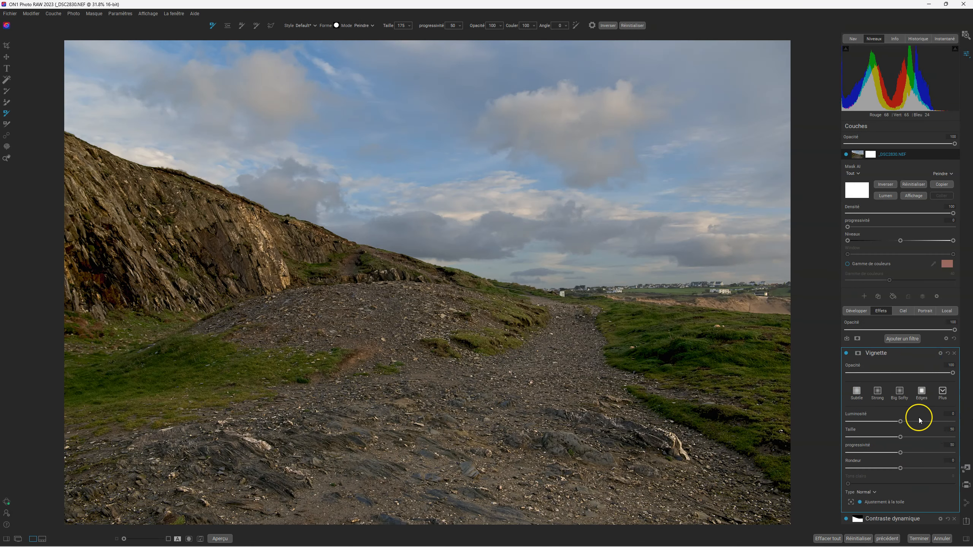
Step: Center the vignette near the village beyond the grassy slope, with Luminosité -87 and progressivité 100
{"action": "left_click", "coordinate": [850, 503]}
{"action": "left_click_drag", "start_coordinate": [900, 421], "coordinate": [854, 422]}
{"action": "left_click_drag", "start_coordinate": [901, 452], "coordinate": [971, 453]}
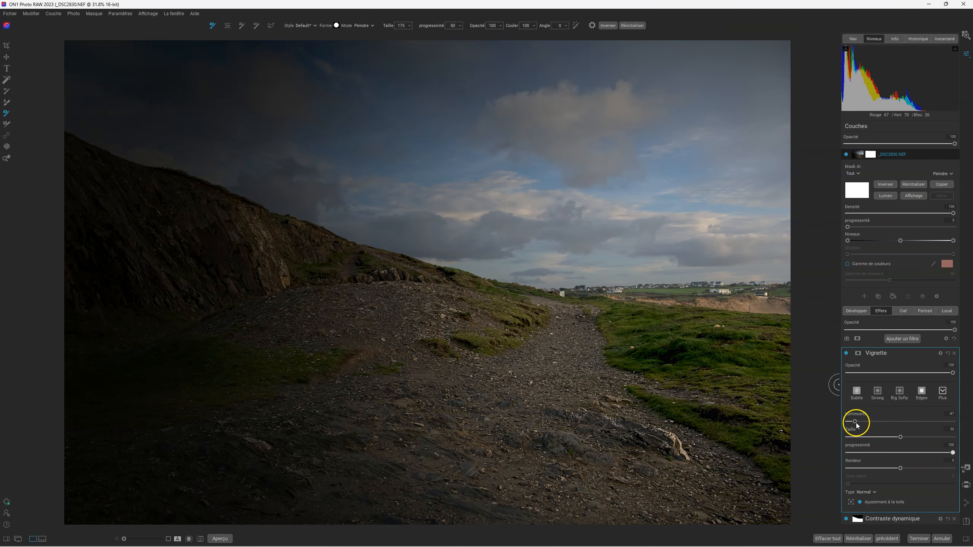
Step: Reduce the vignette's Taille to 13, lower its Rondeur slightly and soften the darkening to Luminosité -24
{"action": "left_click_drag", "start_coordinate": [900, 437], "coordinate": [862, 437]}
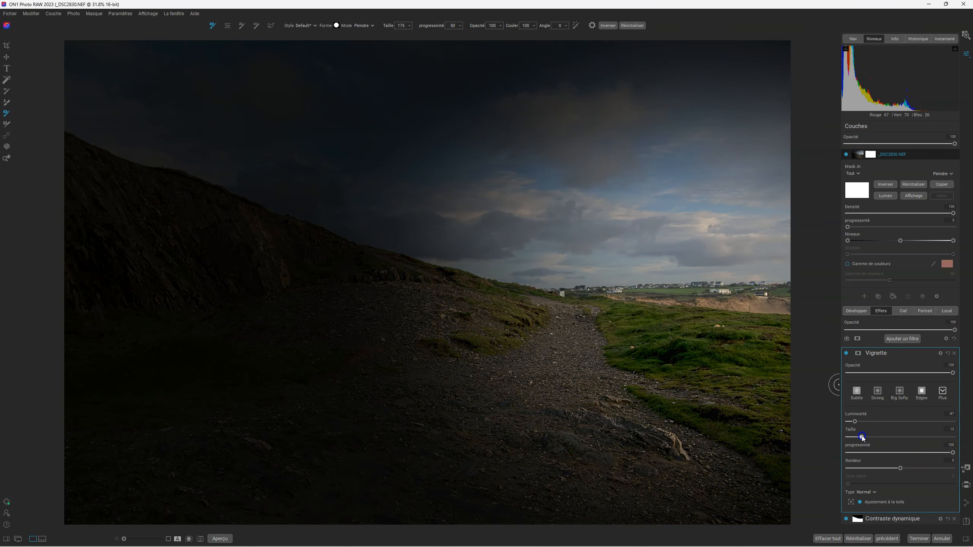
{"action": "mouse_move", "coordinate": [900, 468]}
{"action": "left_mouse_down"}
{"action": "mouse_move", "coordinate": [880, 468]}
{"action": "mouse_move", "coordinate": [898, 468]}
{"action": "left_mouse_up"}
{"action": "left_click_drag", "start_coordinate": [856, 422], "coordinate": [888, 422]}
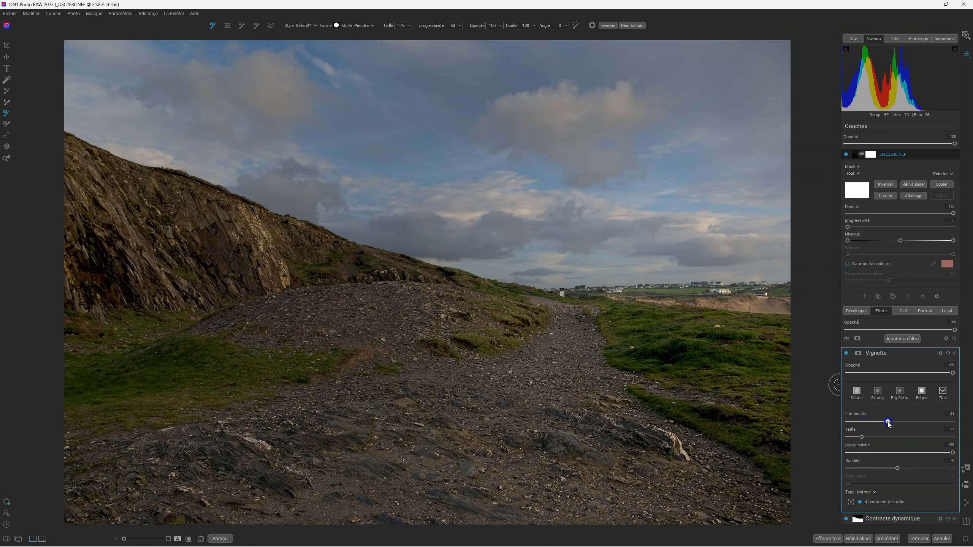
Step: Compare the photo with and without the vignette, and soften the vignette's Luminosité to about -18
{"action": "left_click", "coordinate": [846, 353]}
{"action": "left_click", "coordinate": [846, 353]}
{"action": "mouse_move", "coordinate": [888, 422]}
{"action": "left_mouse_down"}
{"action": "mouse_move", "coordinate": [877, 424]}
{"action": "mouse_move", "coordinate": [891, 424]}
{"action": "left_mouse_up"}
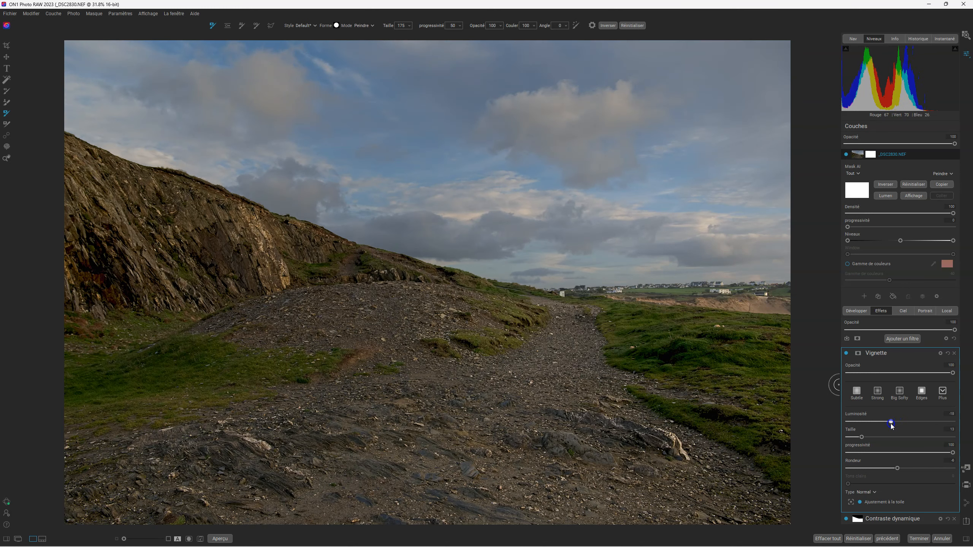
Step: Try the vignette center in the sky above the village, over the hillside slope and on the rocky cliff
{"action": "left_click", "coordinate": [851, 501]}
{"action": "left_click", "coordinate": [712, 274]}
{"action": "left_click", "coordinate": [416, 247]}
{"action": "left_click", "coordinate": [367, 252]}
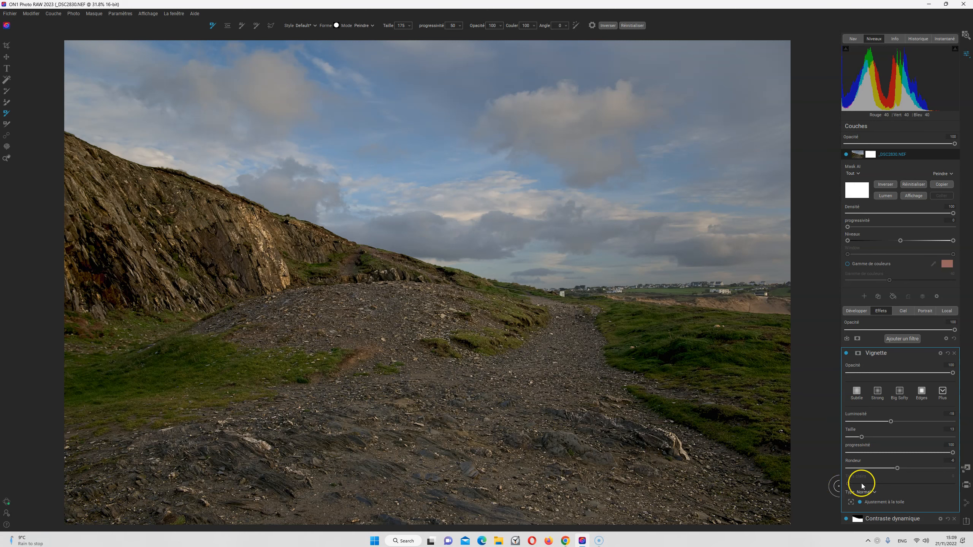
{"action": "left_click", "coordinate": [850, 502]}
{"action": "left_click", "coordinate": [254, 258]}
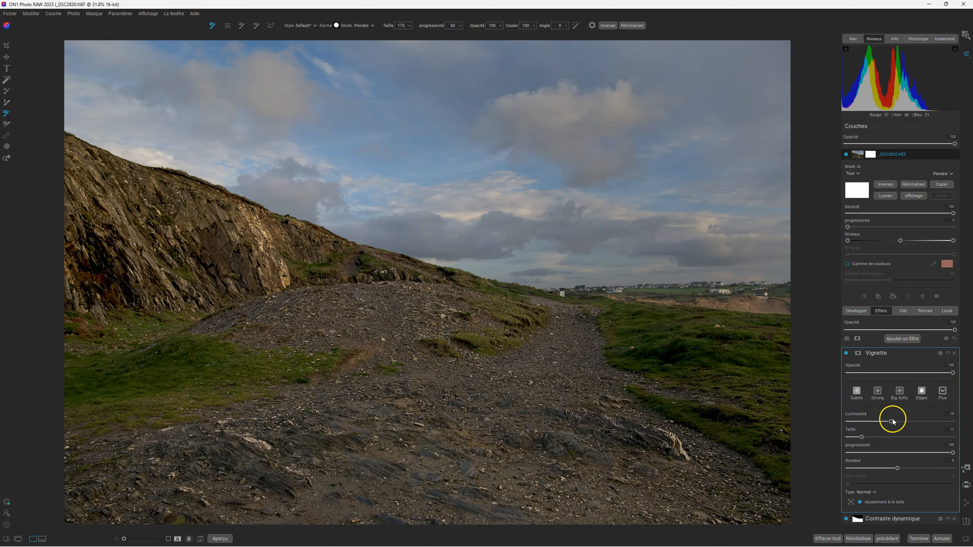
Step: Darken the vignette to Luminosité of about -30 and recenter it on the far end of the gravel path
{"action": "mouse_move", "coordinate": [891, 421]}
{"action": "left_mouse_down"}
{"action": "mouse_move", "coordinate": [875, 422]}
{"action": "mouse_move", "coordinate": [911, 421]}
{"action": "mouse_move", "coordinate": [884, 422]}
{"action": "left_mouse_up"}
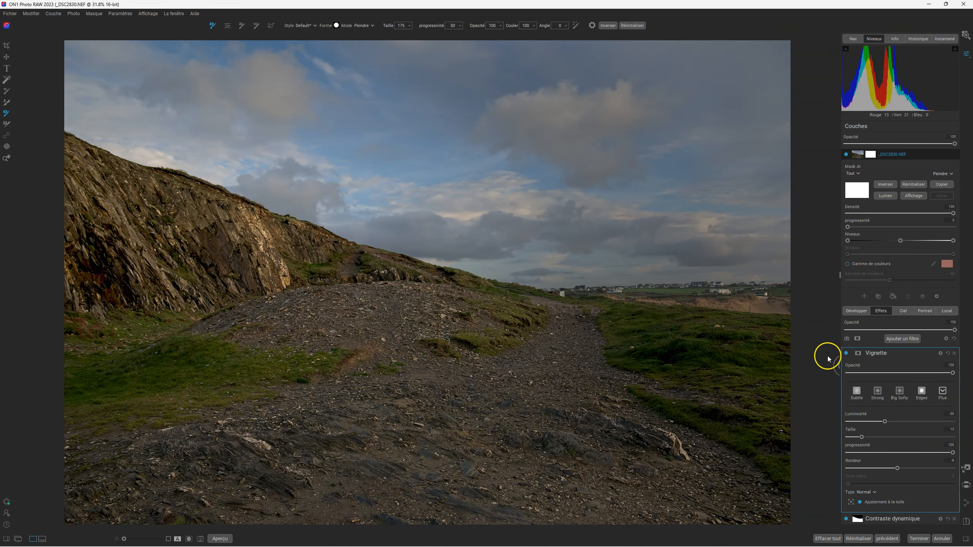
{"action": "left_click", "coordinate": [852, 501]}
{"action": "left_click", "coordinate": [586, 322]}
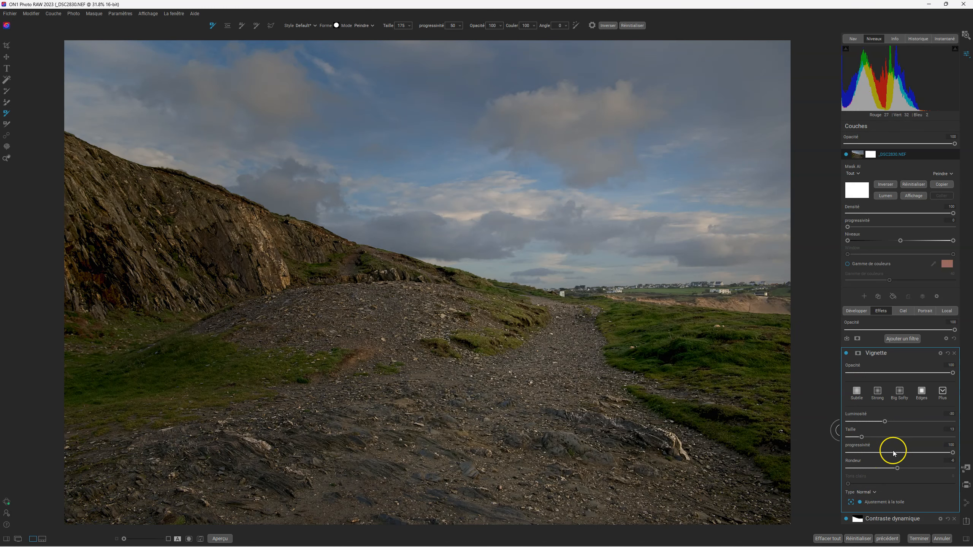
Step: Lighten the vignette, compare the photo with and without it, and settle its Luminosité at -17
{"action": "left_click_drag", "start_coordinate": [885, 421], "coordinate": [897, 422]}
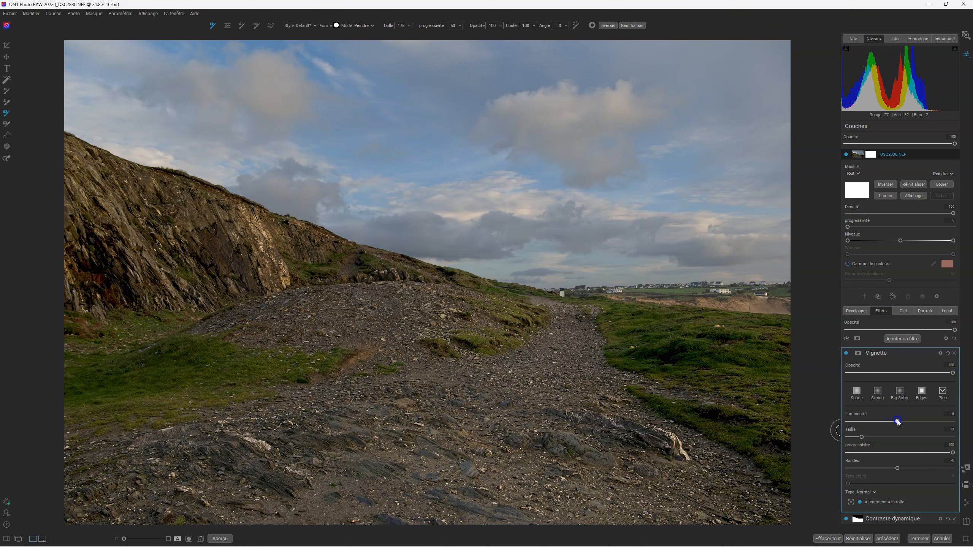
{"action": "left_click", "coordinate": [847, 354]}
{"action": "left_click", "coordinate": [847, 354]}
{"action": "left_click", "coordinate": [847, 354]}
{"action": "left_click", "coordinate": [846, 354]}
{"action": "left_click_drag", "start_coordinate": [897, 421], "coordinate": [891, 422]}
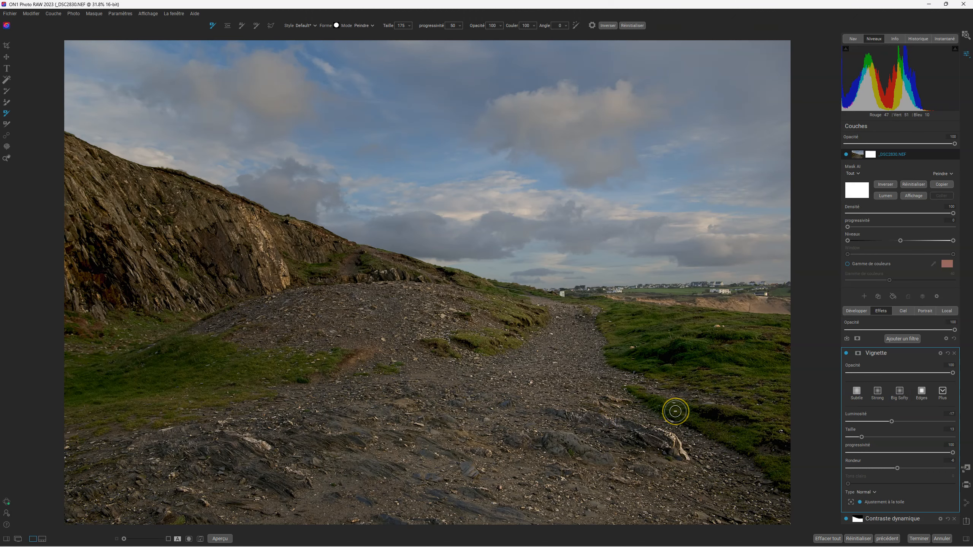
Step: Compare the edited photo with the original several times, and switch to the Zoom tool
{"action": "key", "text": "backslash"}
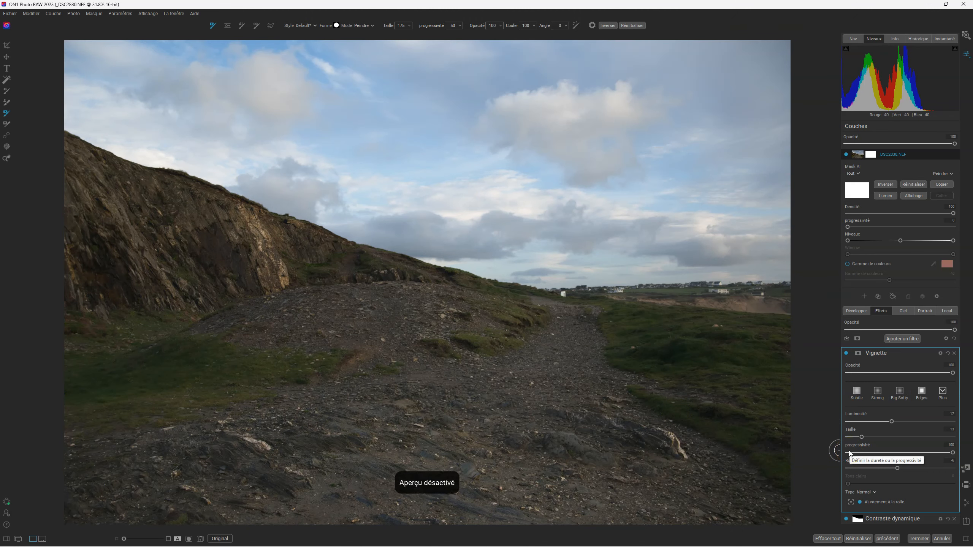
{"action": "key", "text": "backslash"}
{"action": "key", "text": "backslash"}
{"action": "key", "text": "backslash"}
{"action": "key", "text": "backslash"}
{"action": "key", "text": "backslash"}
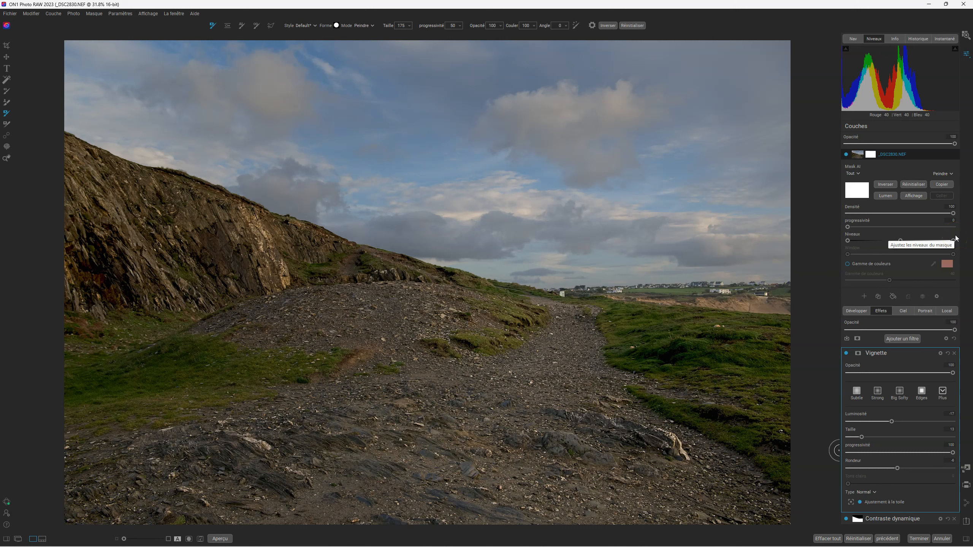
{"action": "key", "text": "z"}
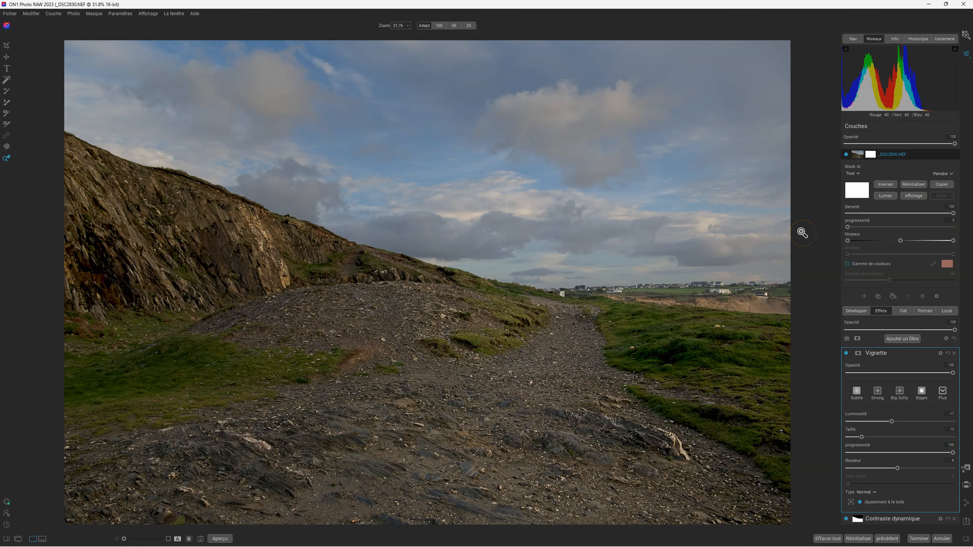